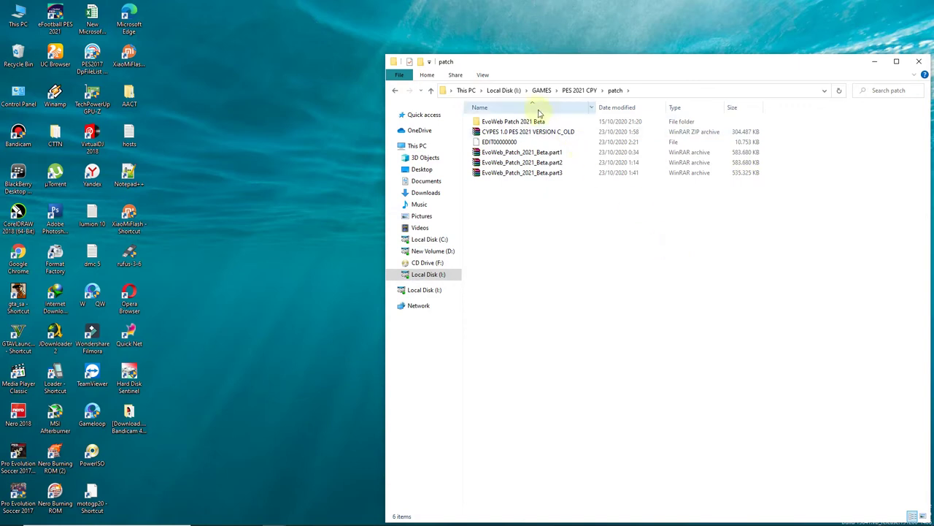
# Step: Extract the CYPES 1.0 PES 2021 VERSION C_OLD archive into the current patch folder
pyautogui.click(544, 121)
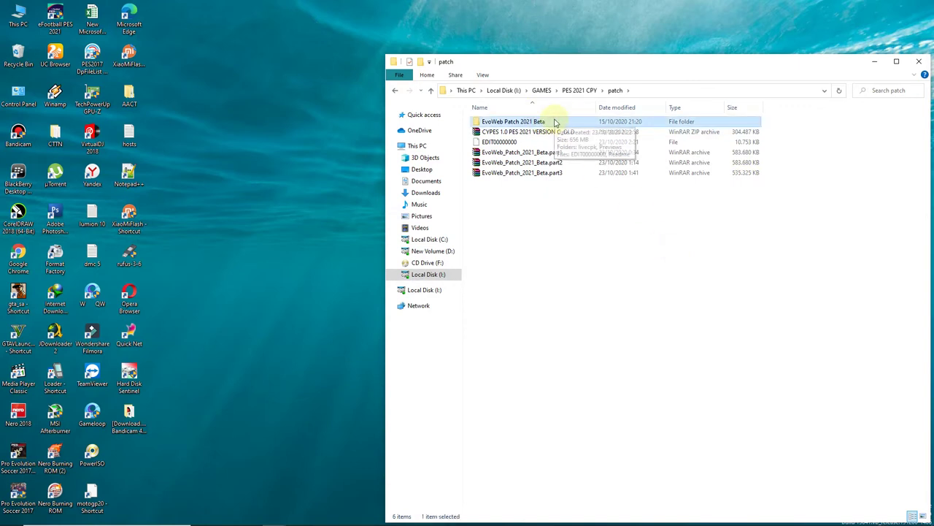
pyautogui.click(558, 134)
pyautogui.rightClick(558, 136)
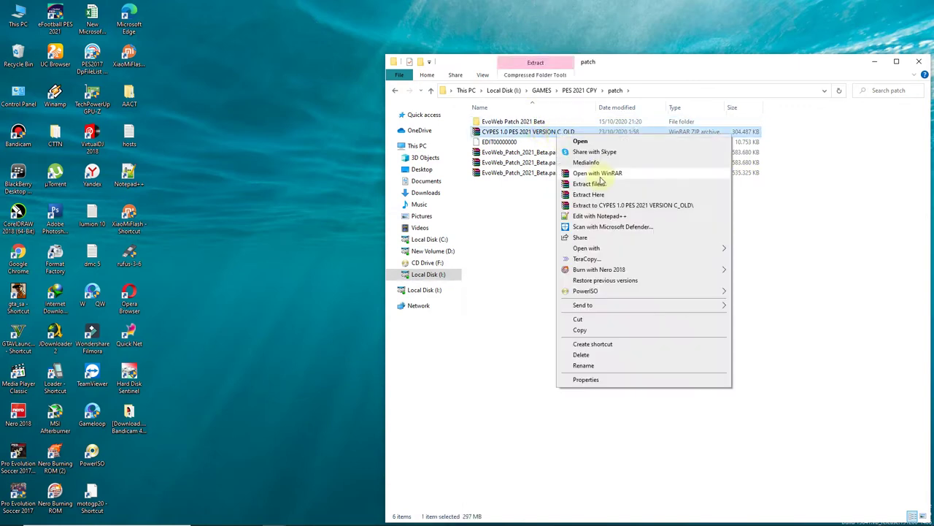
pyautogui.click(598, 196)
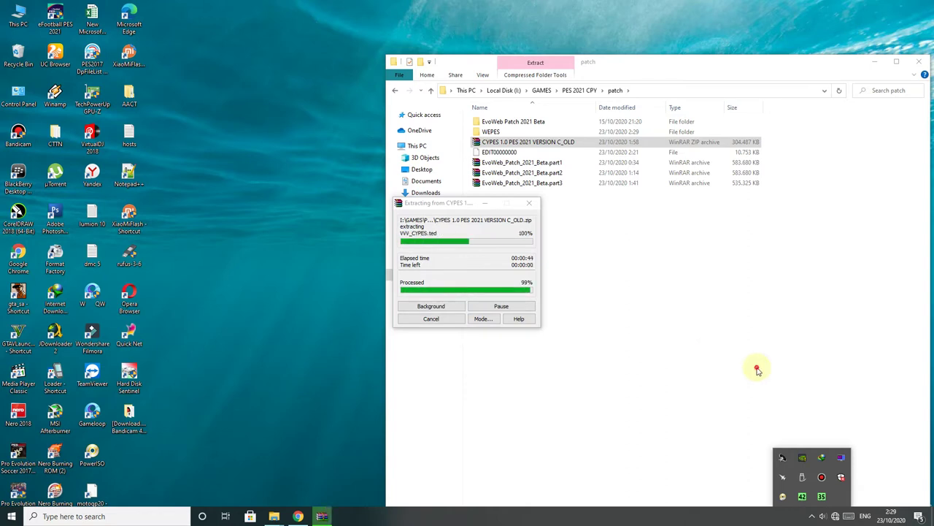
# Step: Copy the EDIT00000000 file from the EvoWeb Patch 2021 Beta folder
pyautogui.moveTo(597, 259); pyautogui.dragTo(520, 121)
pyautogui.click(515, 122)
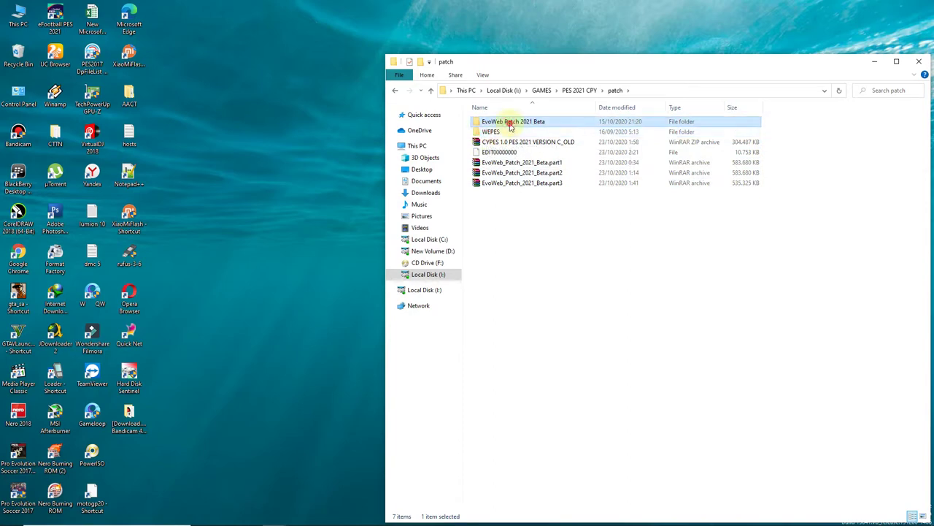
pyautogui.doubleClick(510, 124)
pyautogui.click(535, 144)
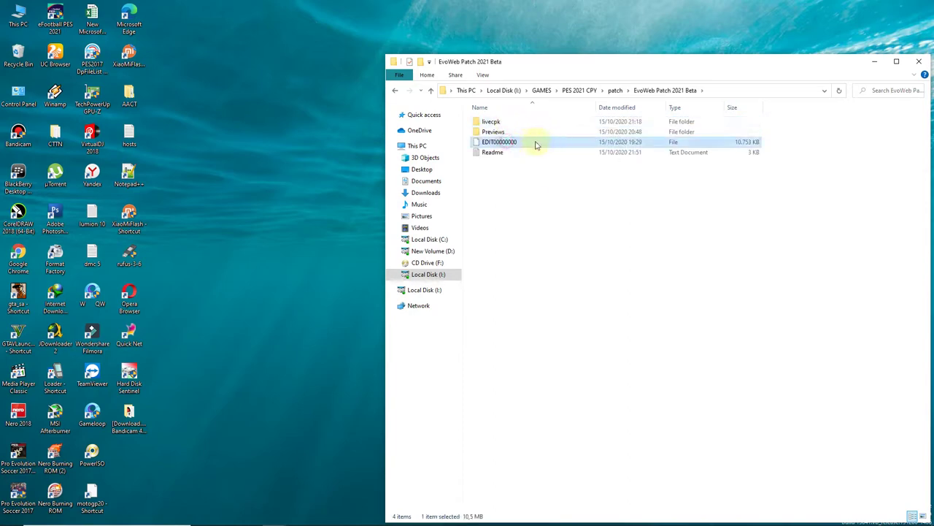
pyautogui.rightClick(518, 144)
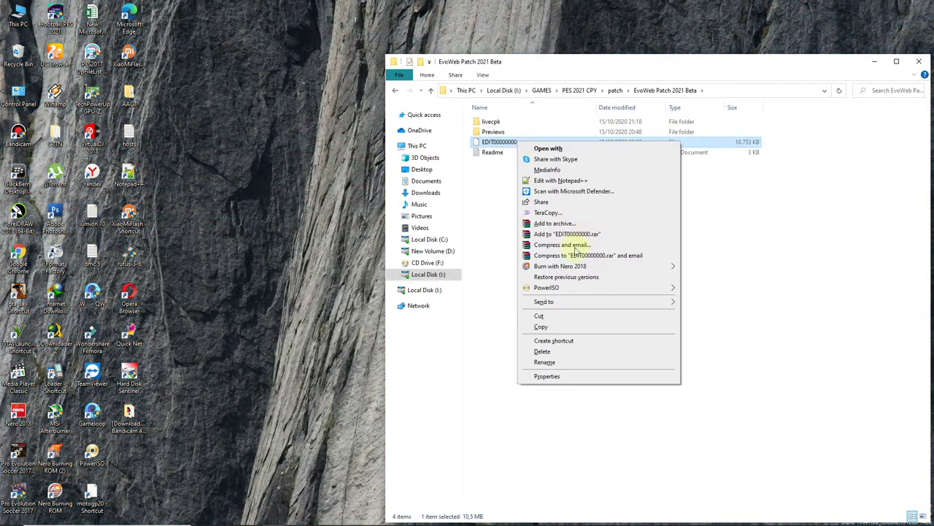
pyautogui.click(541, 326)
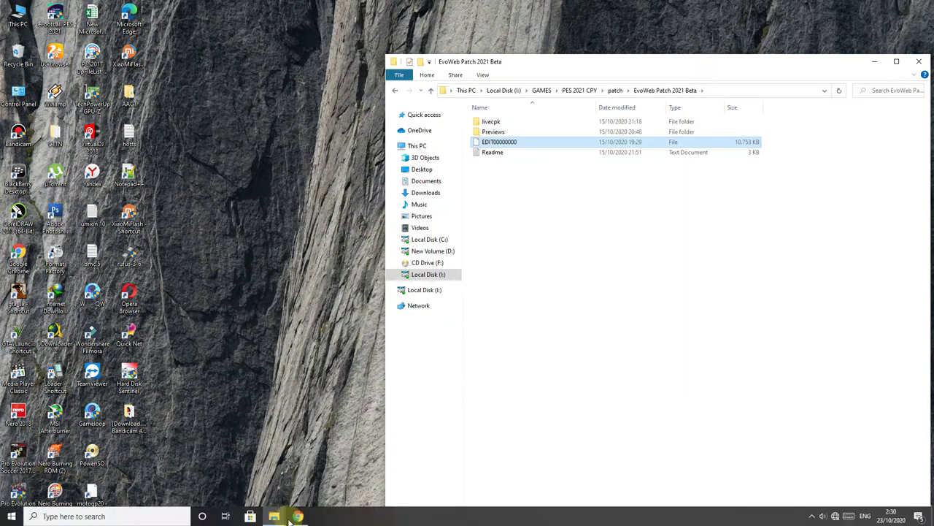
# Step: In another Explorer window, open the game's save folder under Documents, KONAMI, eFootball PES 2021 SEASON UPDATE and the numbered profile folder
pyautogui.moveTo(273, 515)
pyautogui.click(260, 465)
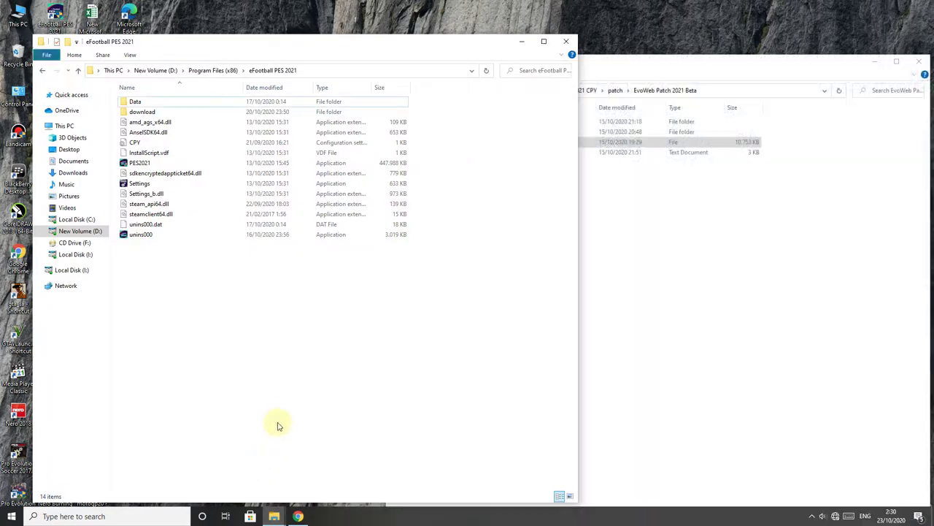
pyautogui.moveTo(215, 477)
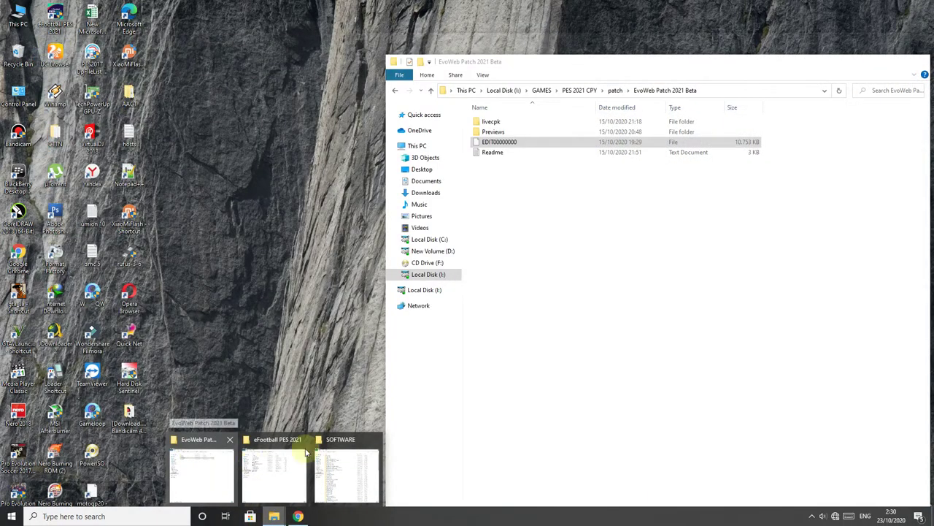
pyautogui.click(344, 440)
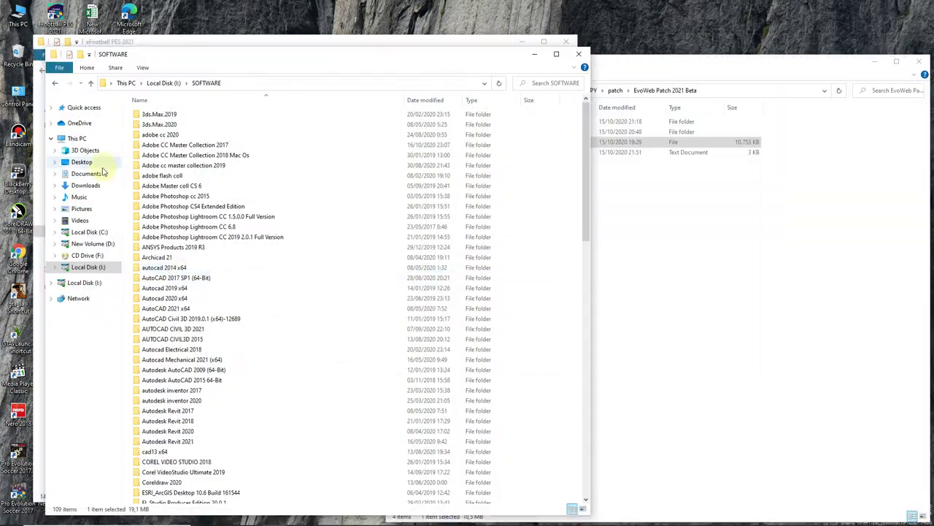
pyautogui.click(91, 174)
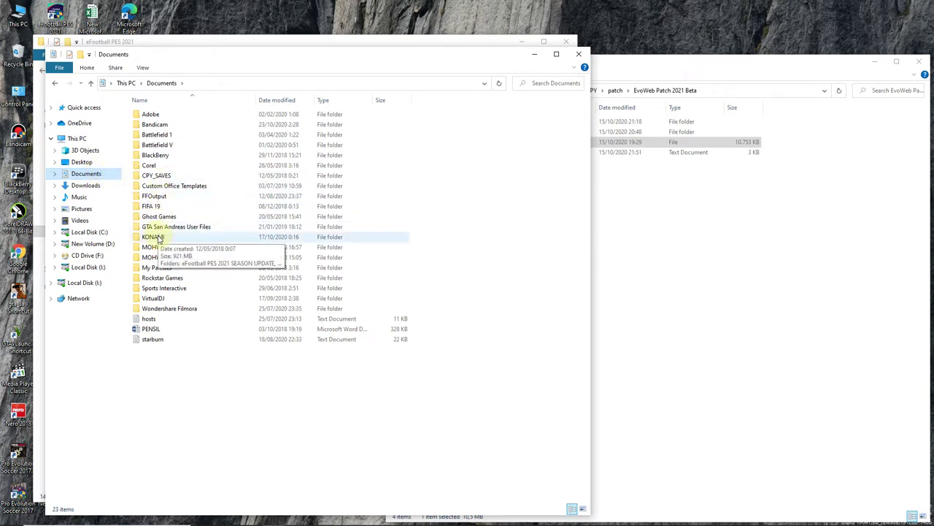
pyautogui.doubleClick(162, 238)
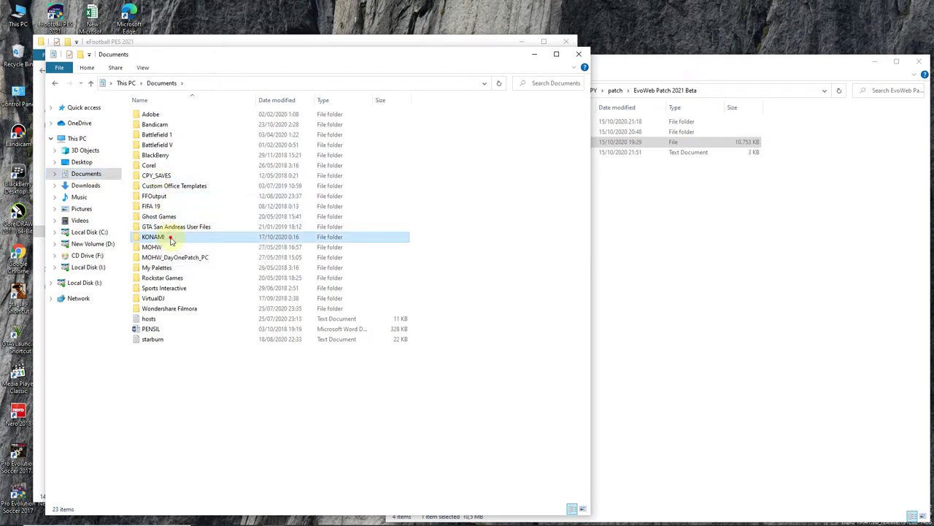
pyautogui.doubleClick(193, 145)
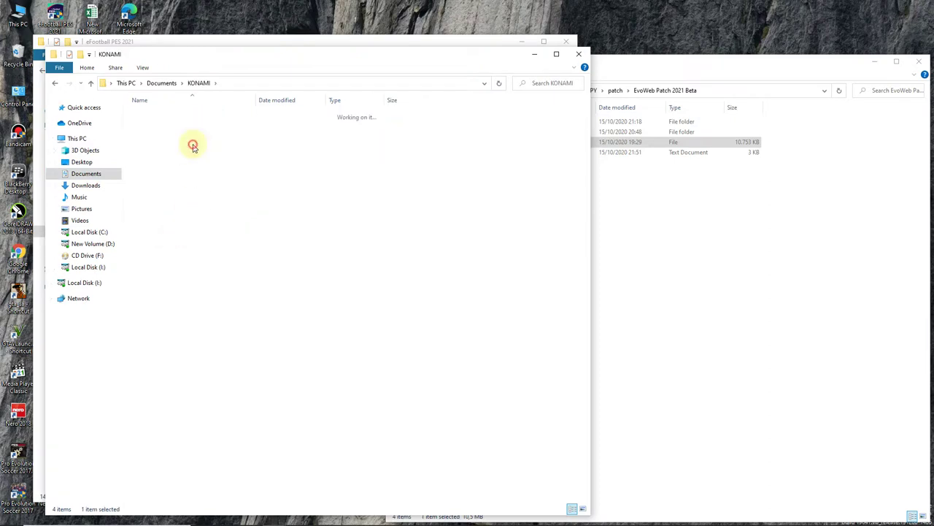
pyautogui.click(182, 116)
pyautogui.doubleClick(182, 117)
pyautogui.doubleClick(179, 117)
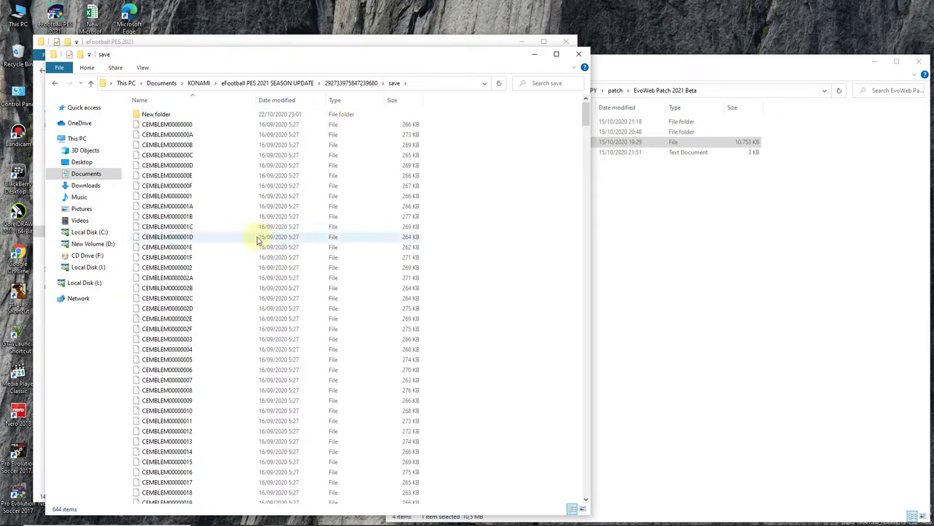
# Step: Permanently delete all items in the save folder
pyautogui.hotkey('ctrl', 'a')
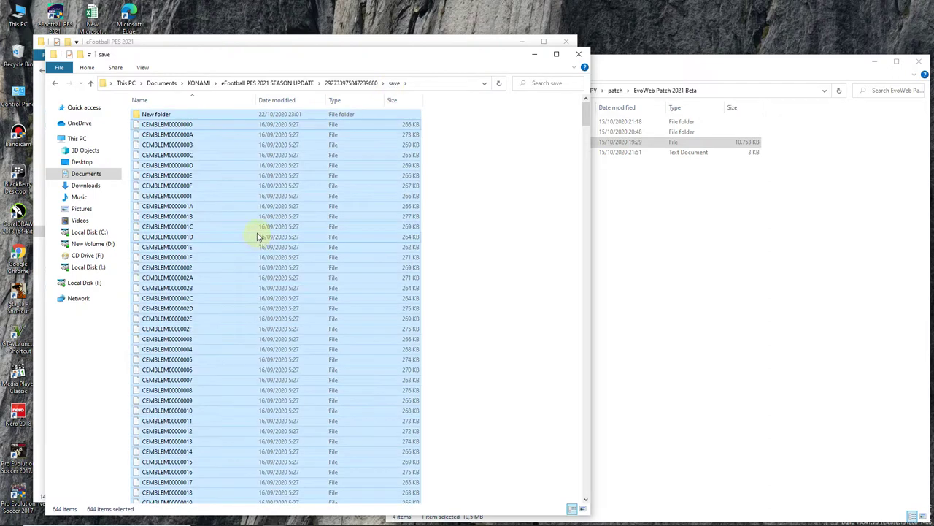
pyautogui.rightClick(257, 235)
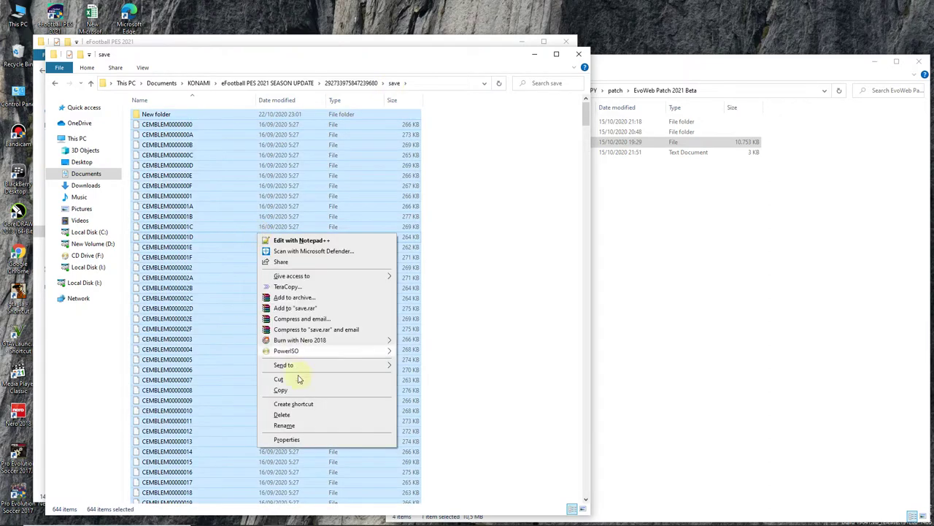
pyautogui.click(300, 415)
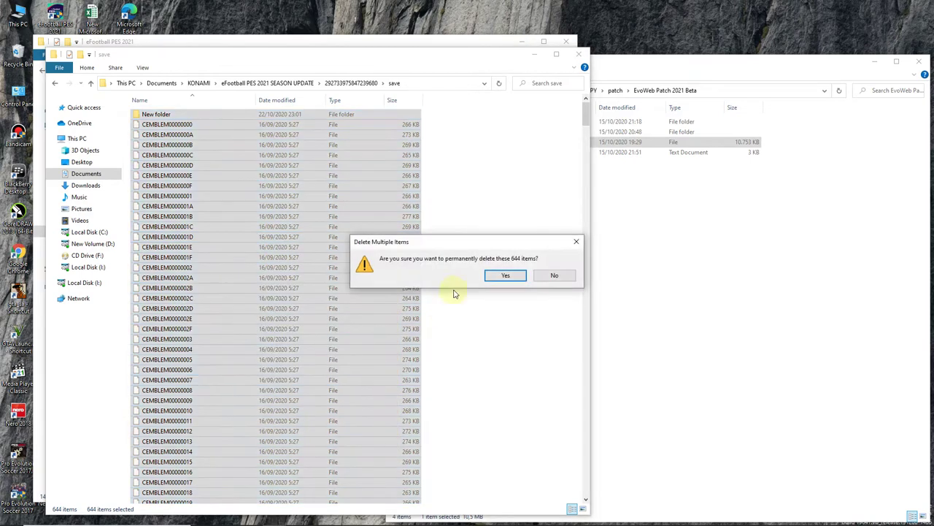
pyautogui.click(503, 275)
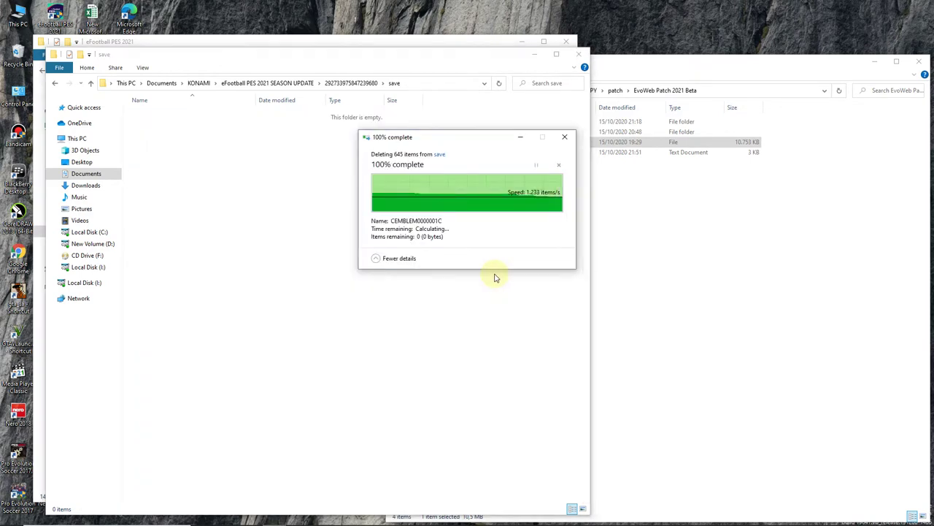
# Step: Paste the copied EDIT00000000 file into the empty save folder, then minimize that window
pyautogui.rightClick(200, 156)
pyautogui.click(250, 224)
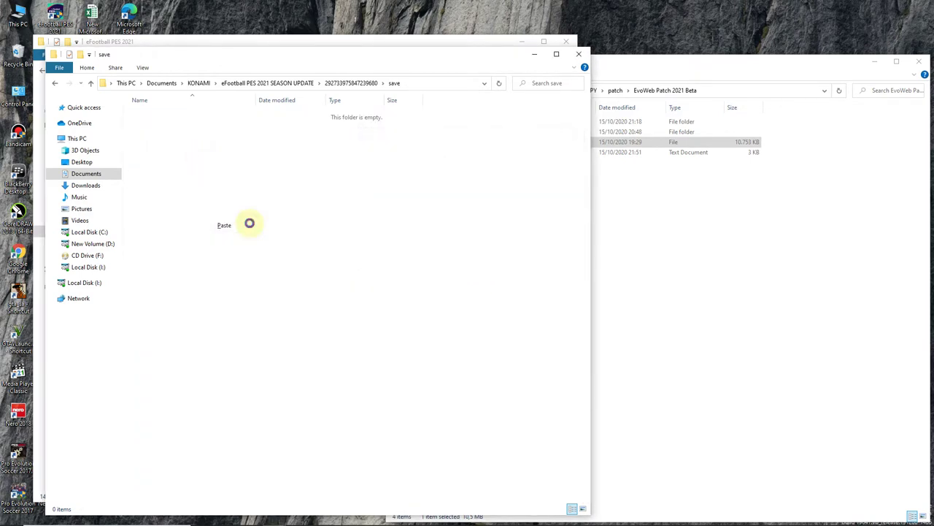
pyautogui.click(292, 252)
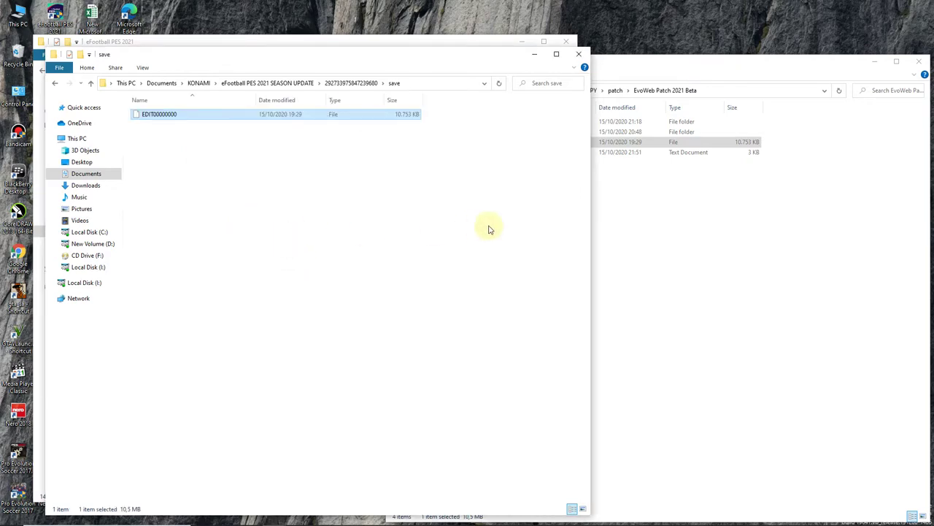
pyautogui.click(511, 225)
pyautogui.click(534, 54)
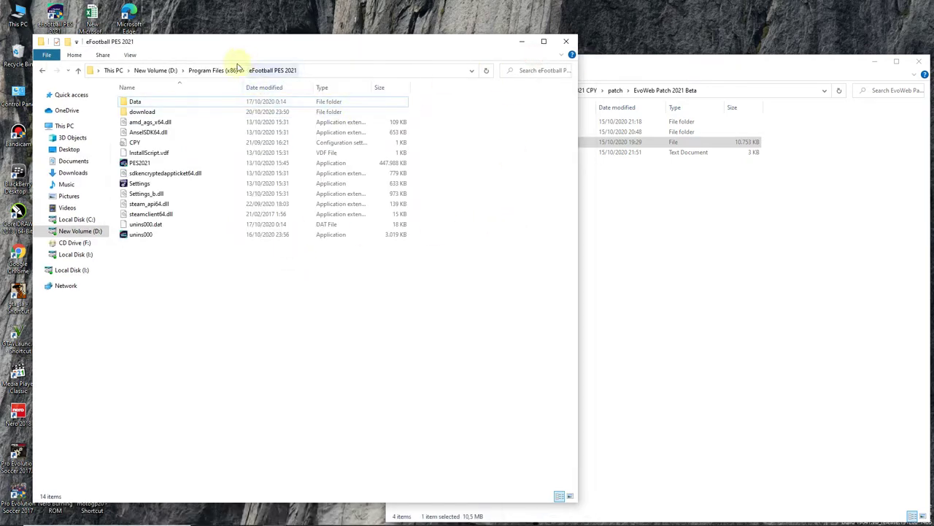
# Step: Examine the contents of the patch's livecpk, EvoWeb Patch, WEPES and Previews folders
pyautogui.click(745, 190)
pyautogui.click(497, 134)
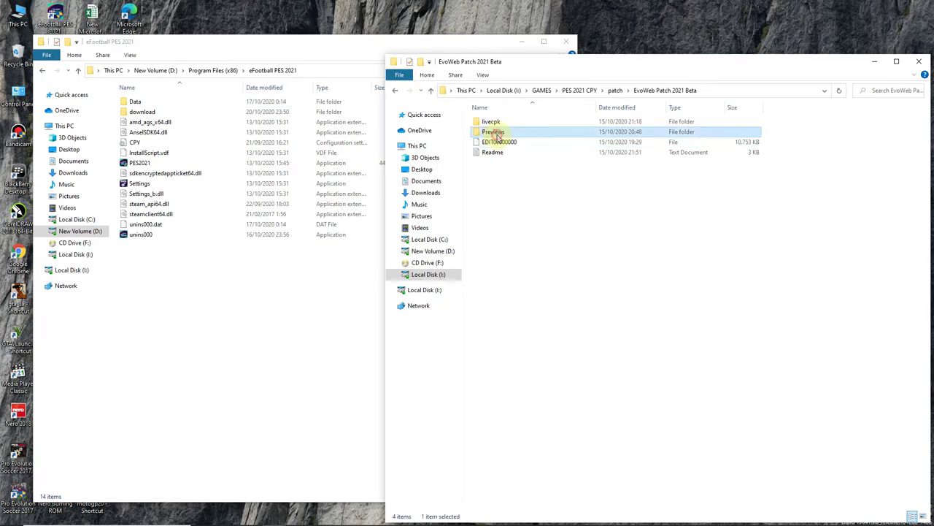
pyautogui.doubleClick(511, 122)
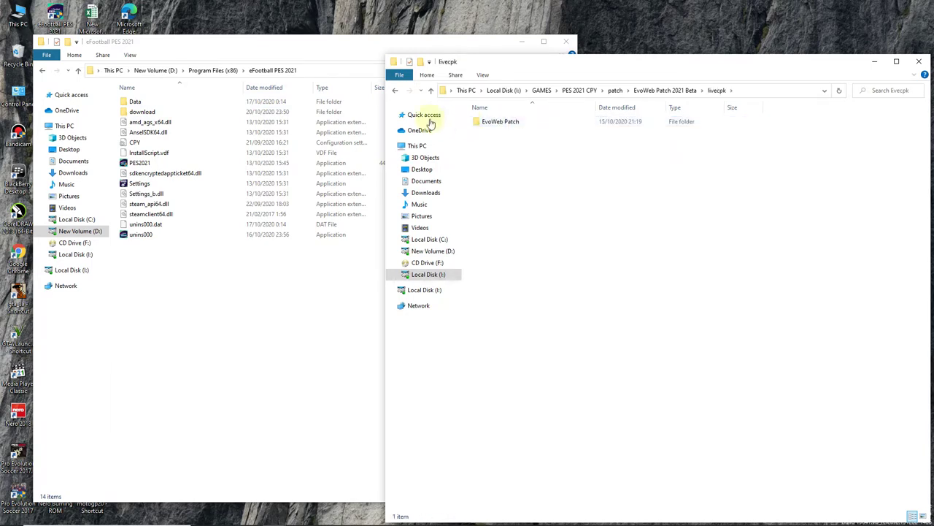
pyautogui.doubleClick(500, 121)
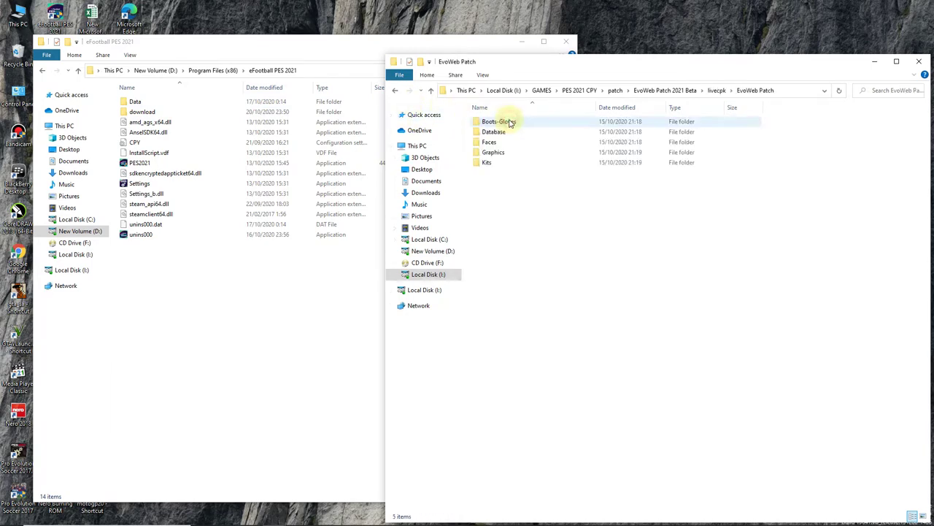
pyautogui.click(395, 90)
pyautogui.click(395, 89)
pyautogui.click(395, 89)
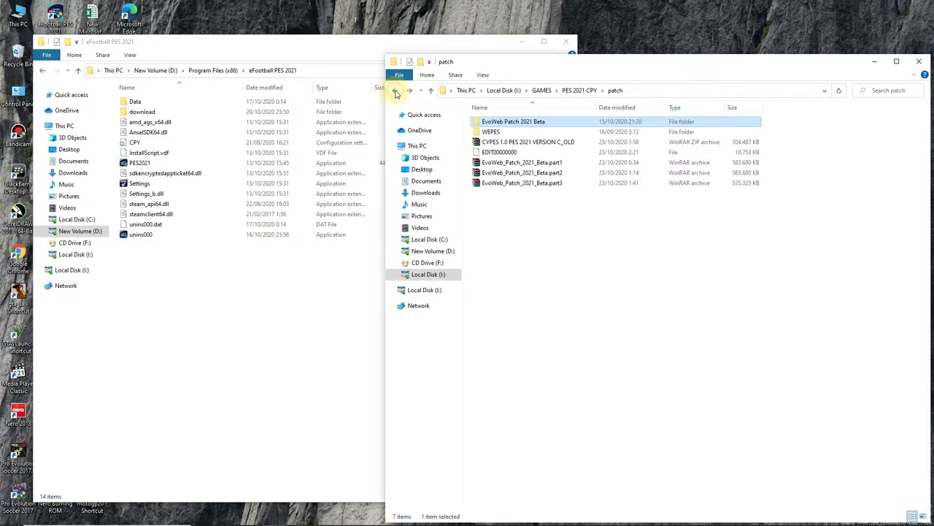
pyautogui.doubleClick(538, 132)
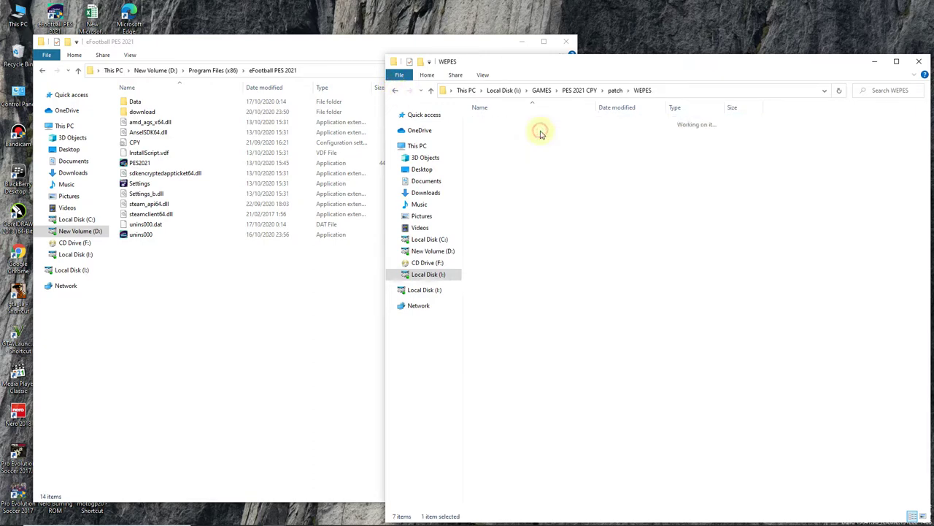
pyautogui.click(395, 91)
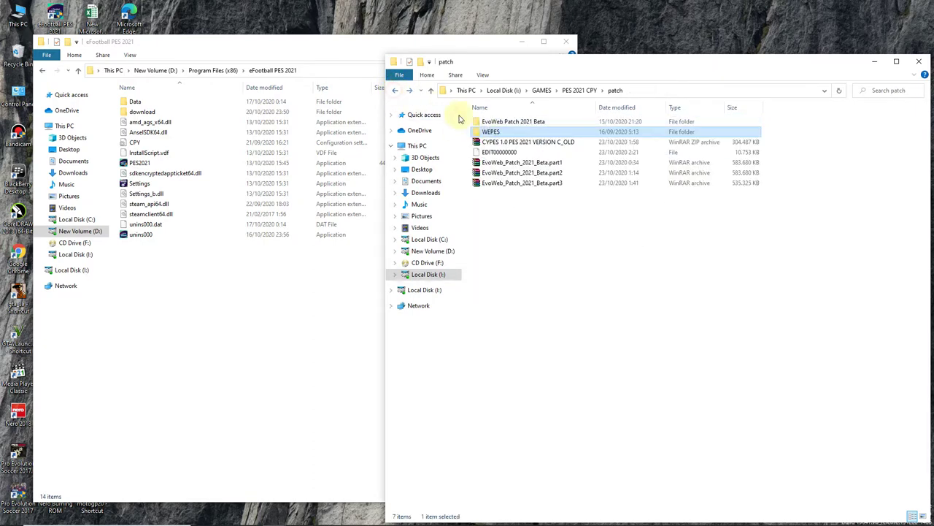
pyautogui.click(523, 123)
pyautogui.doubleClick(531, 123)
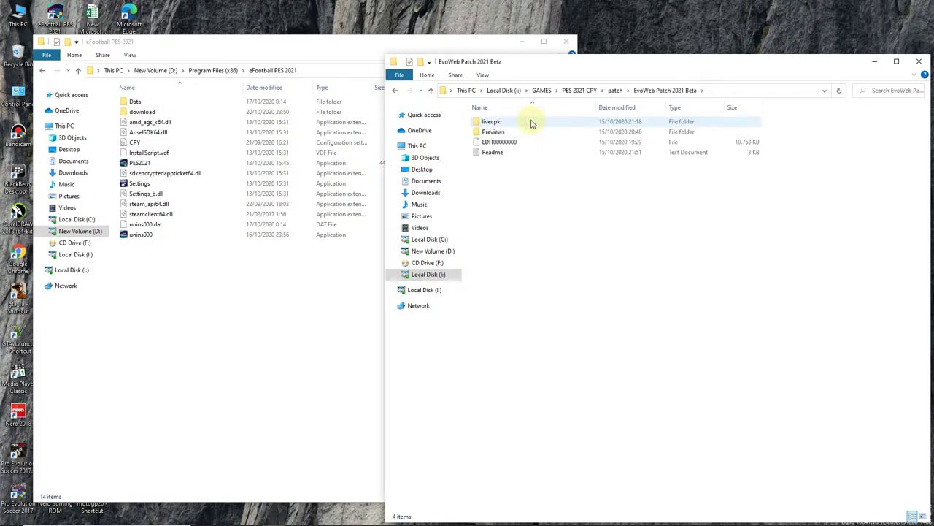
pyautogui.click(529, 133)
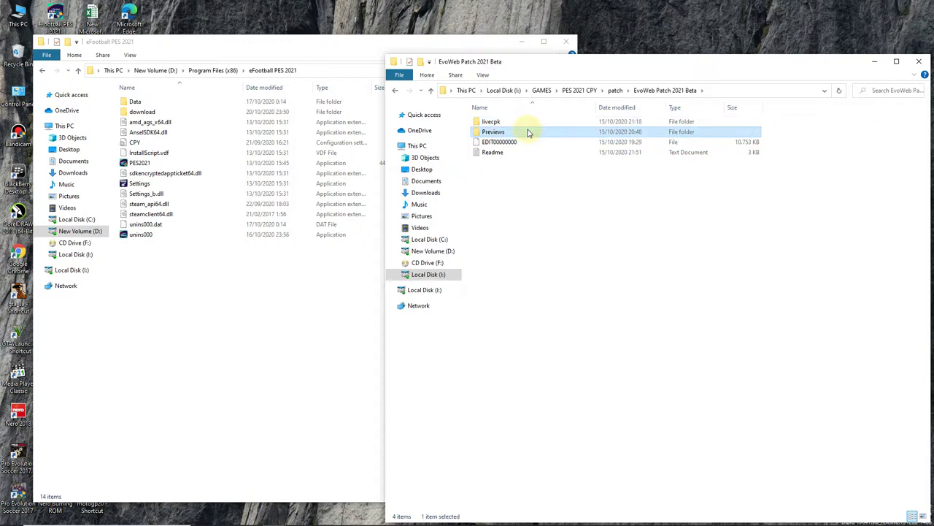
pyautogui.doubleClick(526, 132)
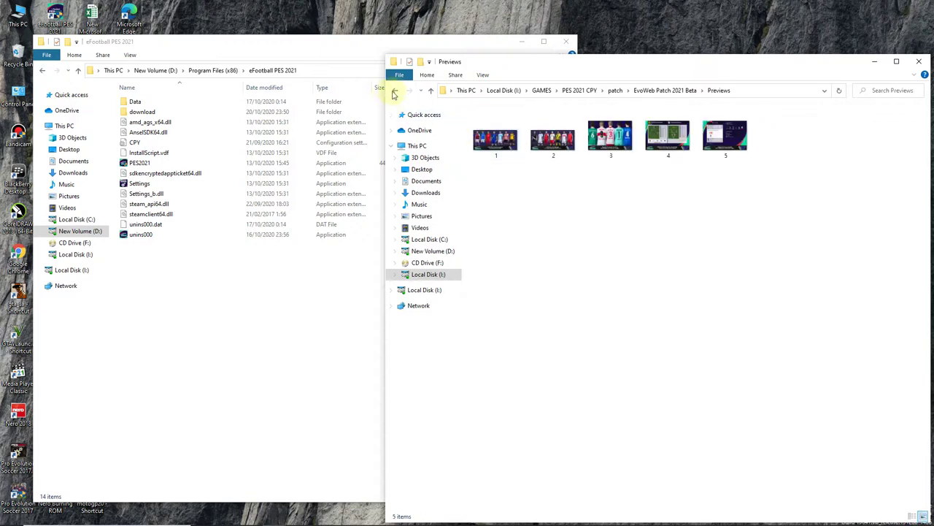
pyautogui.click(430, 89)
# Step: Copy the livecpk folder from EvoWeb Patch 2021 Beta into the eFootball PES 2021 game folder, using the Explorer copy option
pyautogui.click(509, 124)
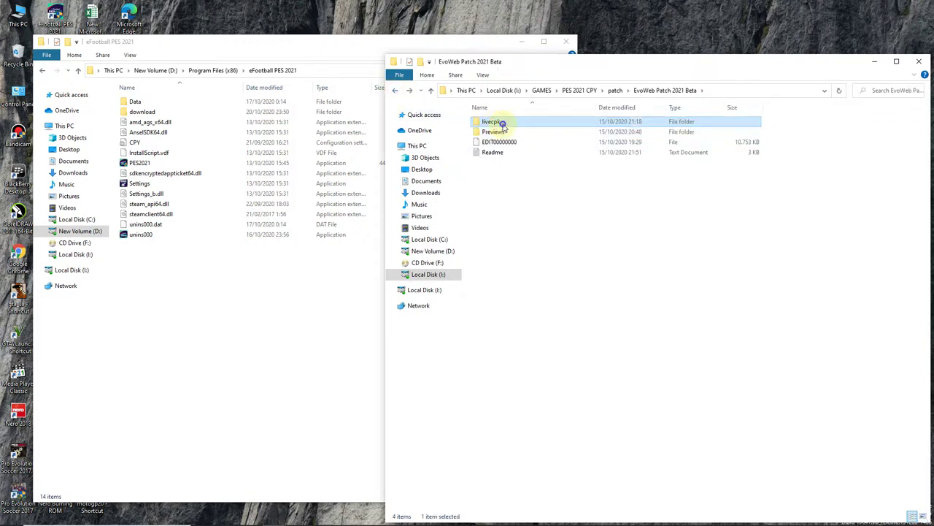
pyautogui.rightClick(503, 124)
pyautogui.click(540, 345)
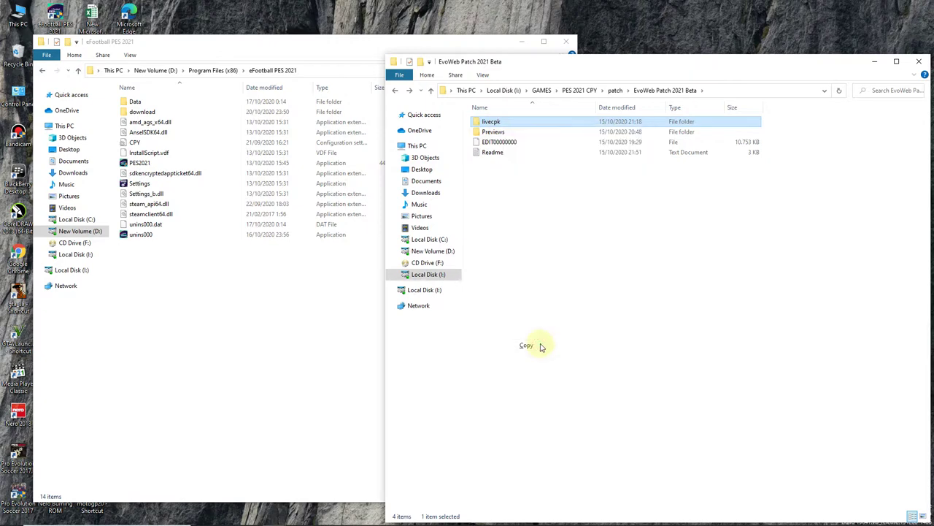
pyautogui.click(295, 314)
pyautogui.rightClick(197, 305)
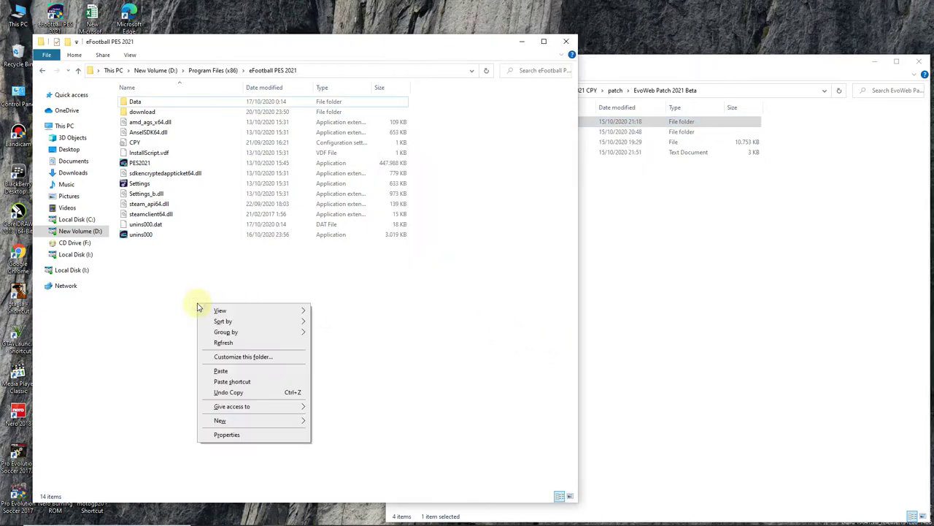
pyautogui.click(159, 280)
pyautogui.rightClick(156, 277)
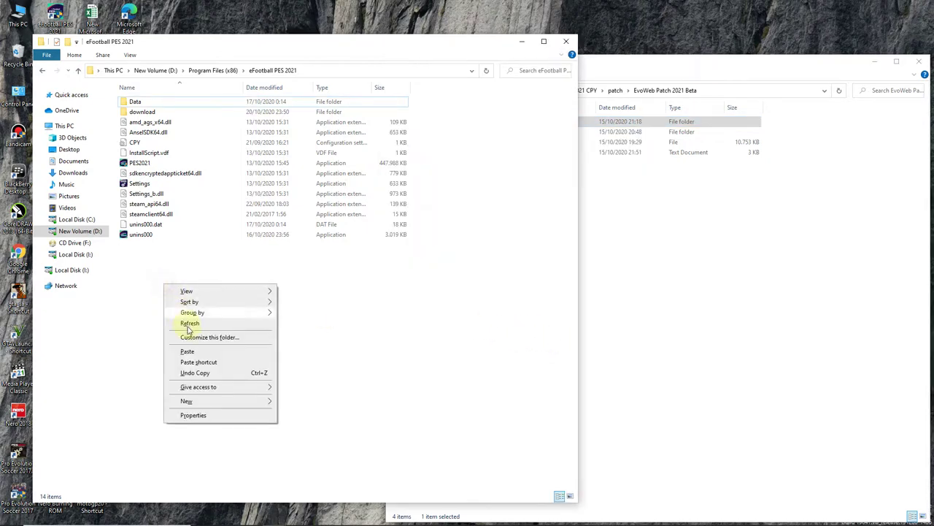
pyautogui.click(187, 349)
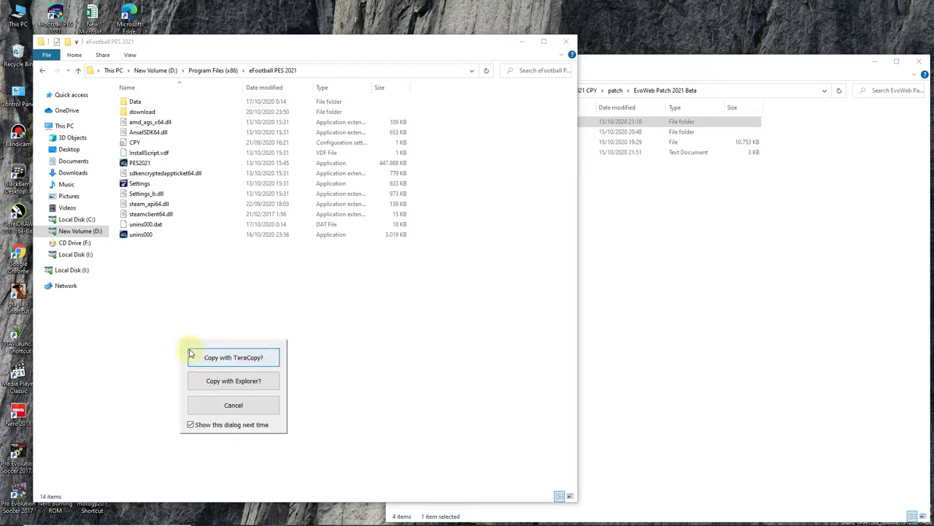
pyautogui.click(233, 380)
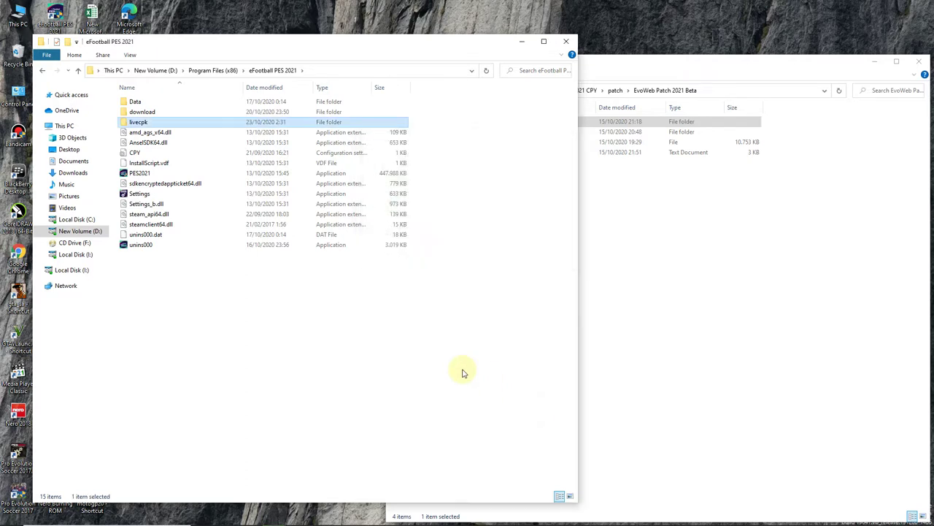
# Step: Return to the patch folder and examine the contents of its WEPES and EvoWeb Patch 2021 Beta folders
pyautogui.click(752, 248)
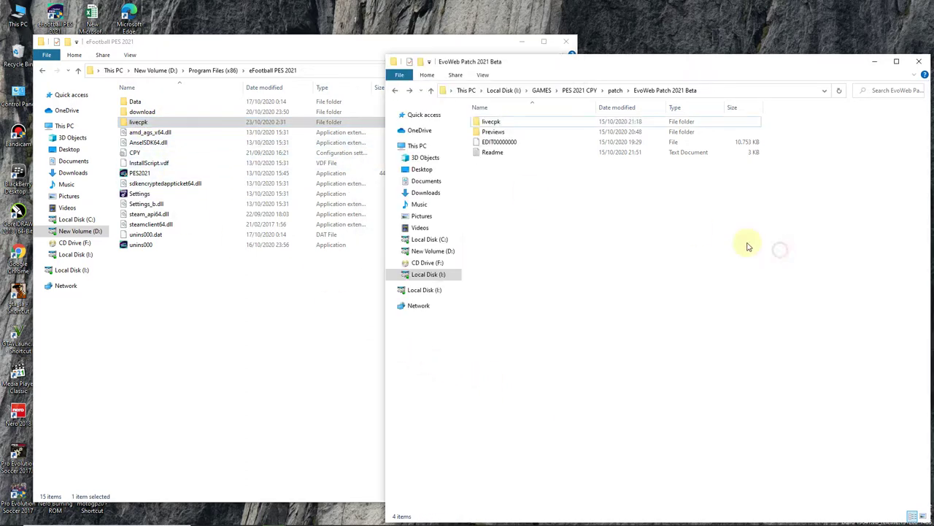
pyautogui.click(394, 91)
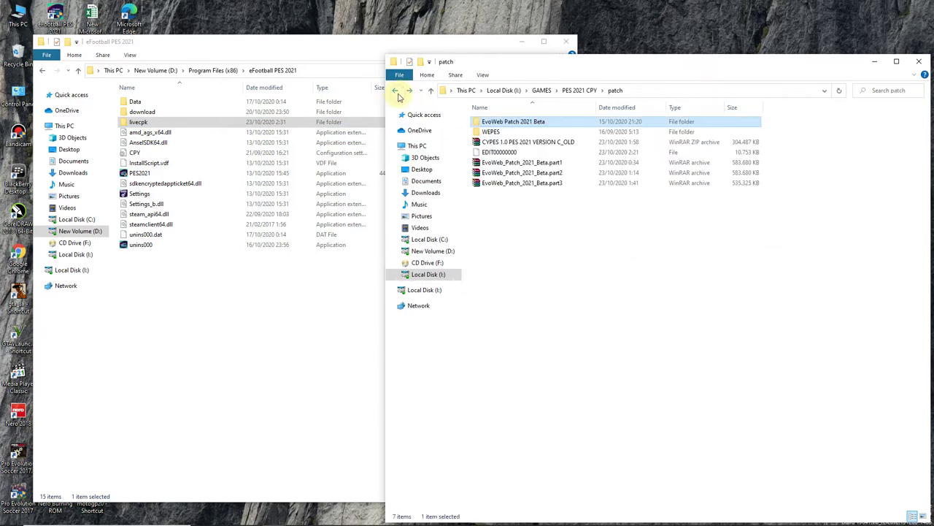
pyautogui.doubleClick(551, 133)
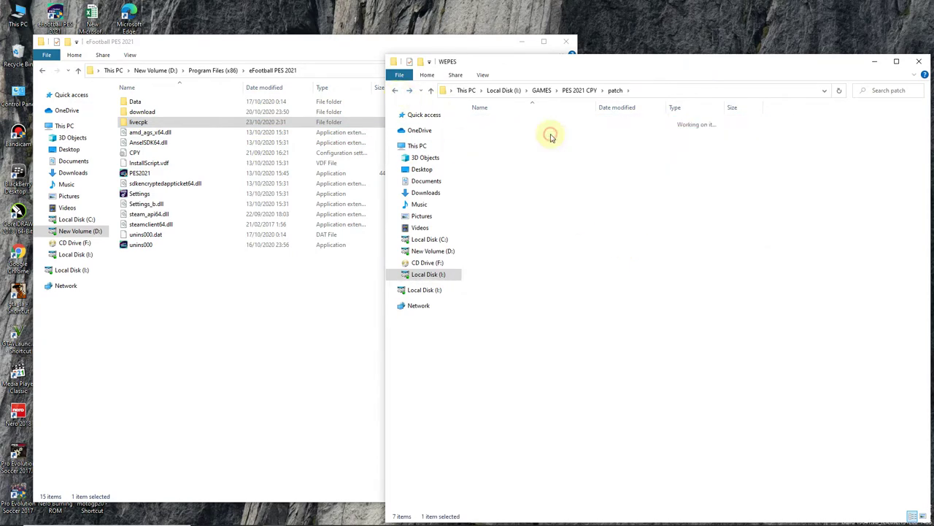
pyautogui.click(400, 91)
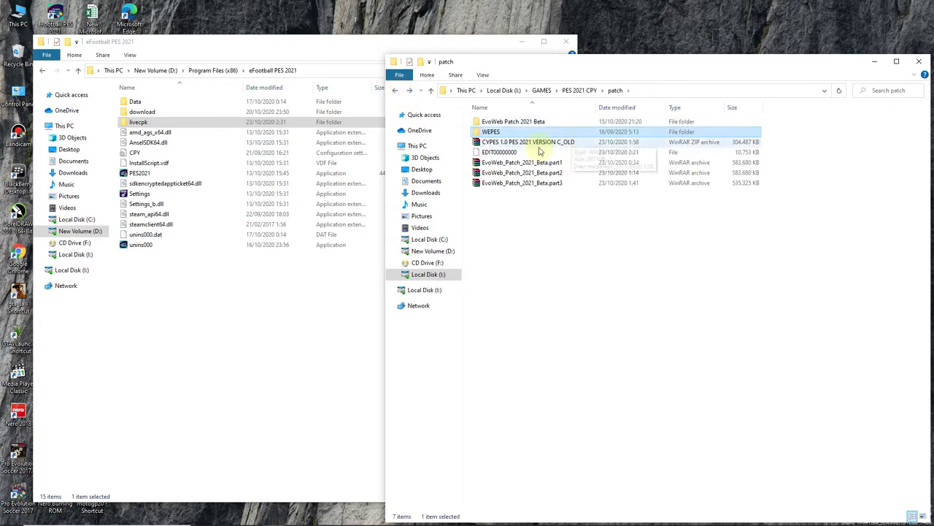
pyautogui.click(512, 122)
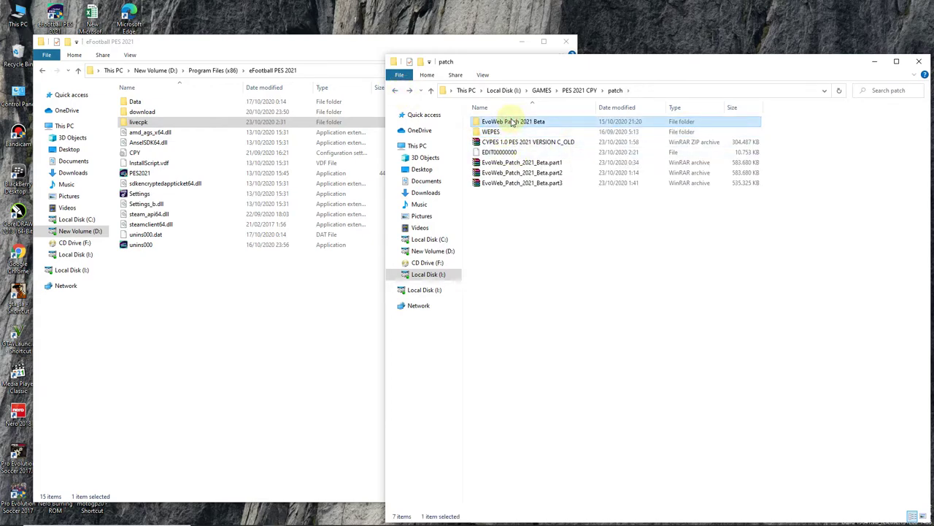
pyautogui.doubleClick(511, 123)
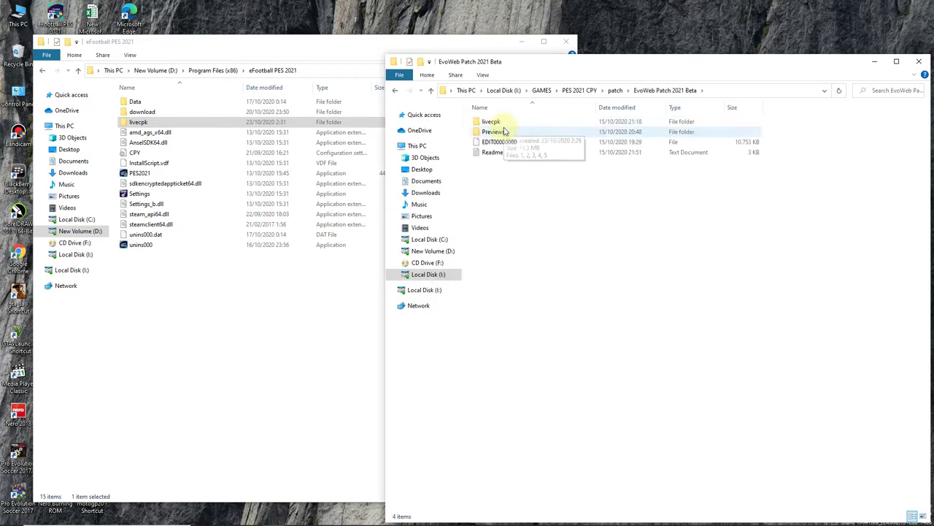
pyautogui.click(396, 91)
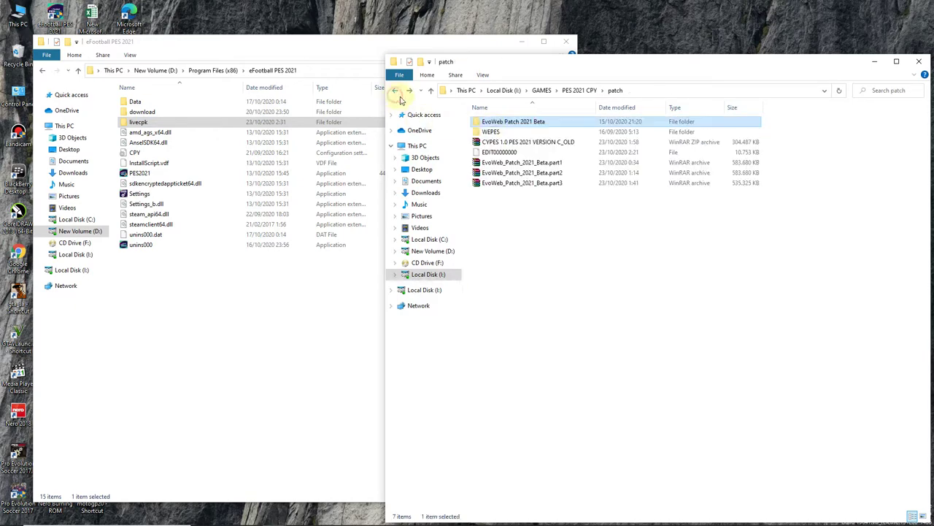
pyautogui.doubleClick(491, 132)
pyautogui.click(394, 91)
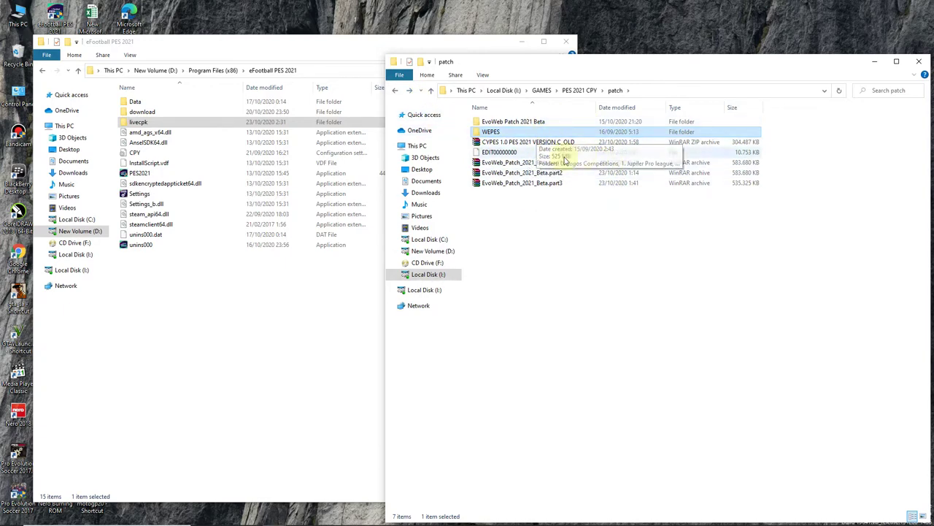
pyautogui.click(557, 241)
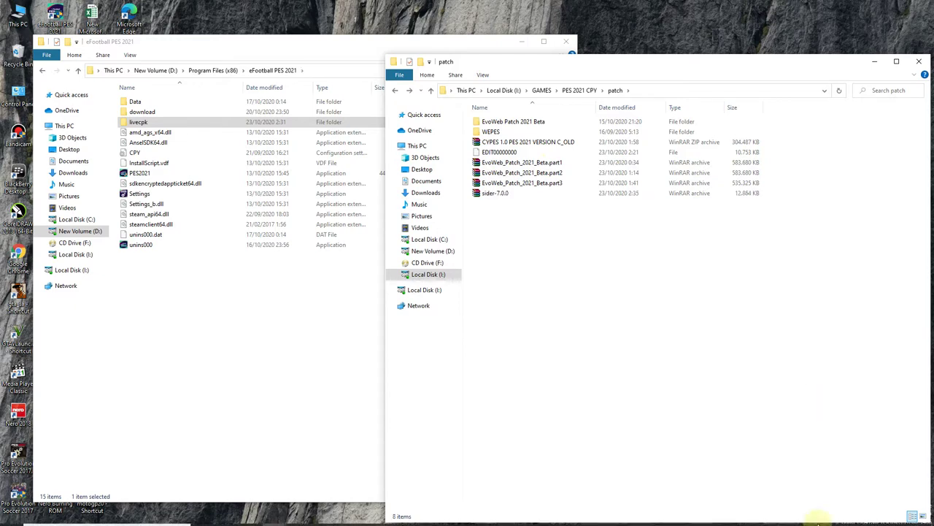
# Step: Extract the sider-7.0.0 archive inside the patch folder
pyautogui.click(811, 516)
pyautogui.click(682, 443)
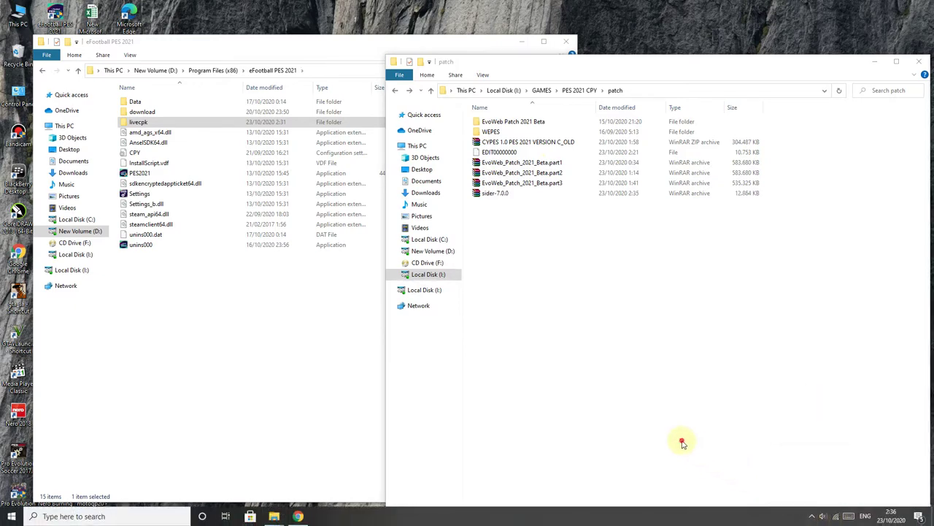
pyautogui.click(493, 194)
pyautogui.rightClick(503, 197)
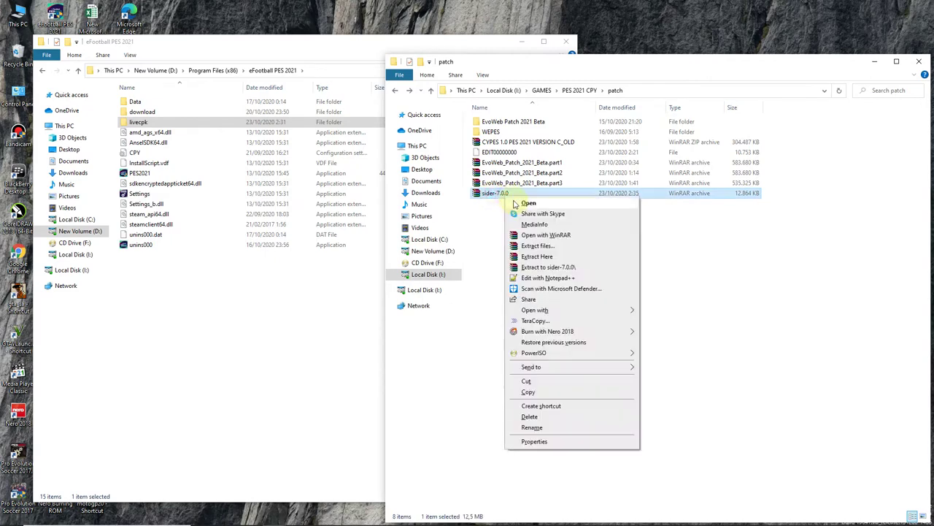
pyautogui.click(553, 262)
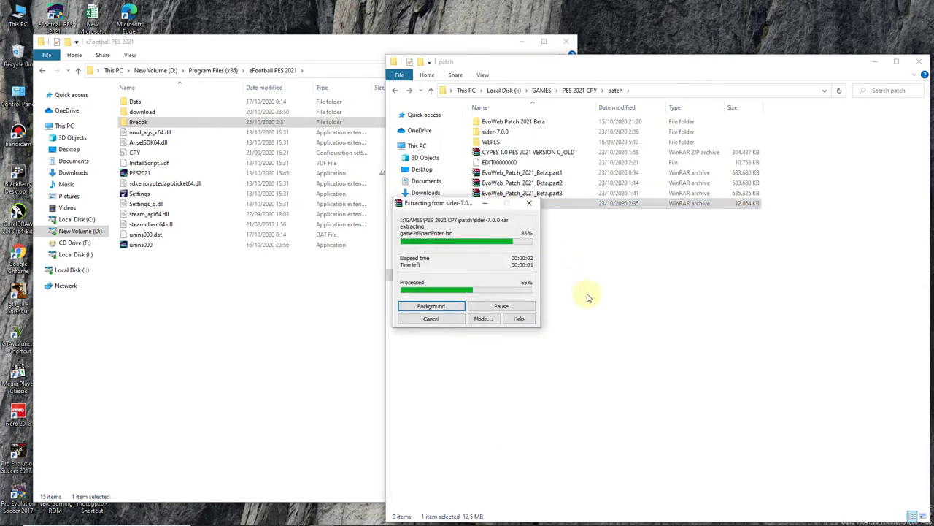
# Step: Open the extracted sider-7.0.0 folder and look inside its livecpk subfolder, then return to sider-7.0.0
pyautogui.click(515, 135)
pyautogui.doubleClick(519, 133)
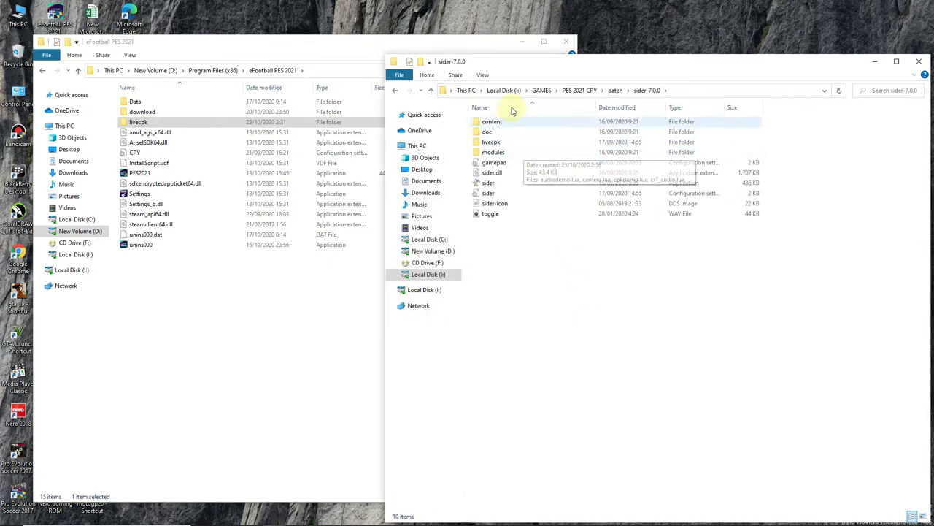
pyautogui.moveTo(514, 274); pyautogui.dragTo(488, 117)
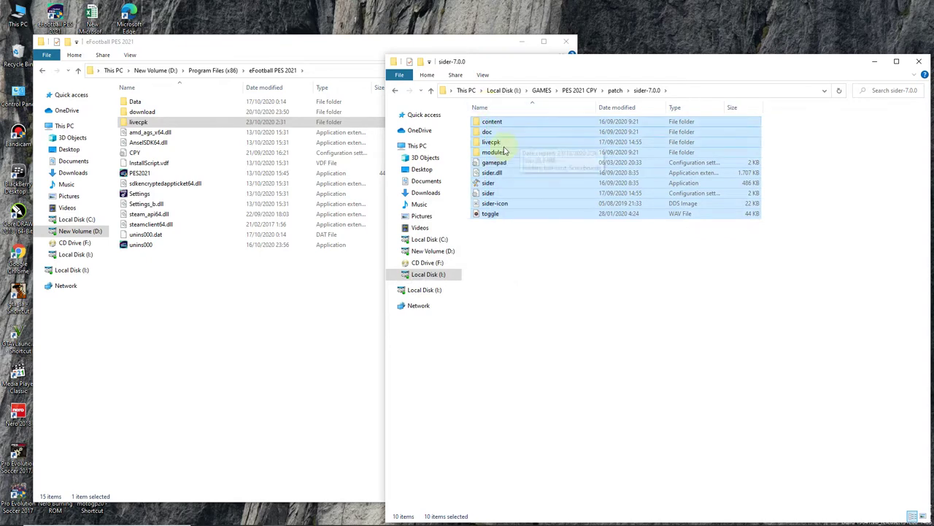
pyautogui.click(503, 146)
pyautogui.doubleClick(502, 146)
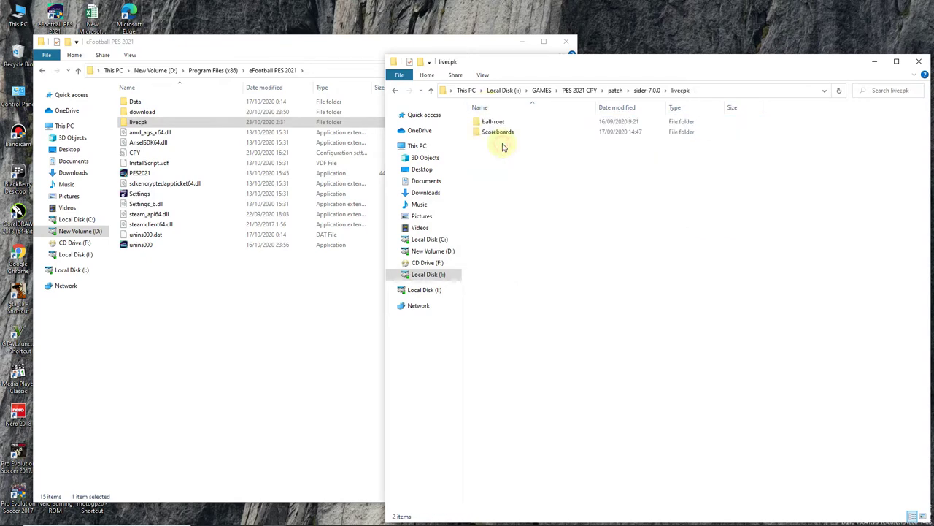
pyautogui.click(395, 90)
# Step: Copy all files and folders from sider-7.0.0 into the eFootball PES 2021 game folder, using the Explorer copy option
pyautogui.click(516, 253)
pyautogui.hotkey('ctrl', 'a')
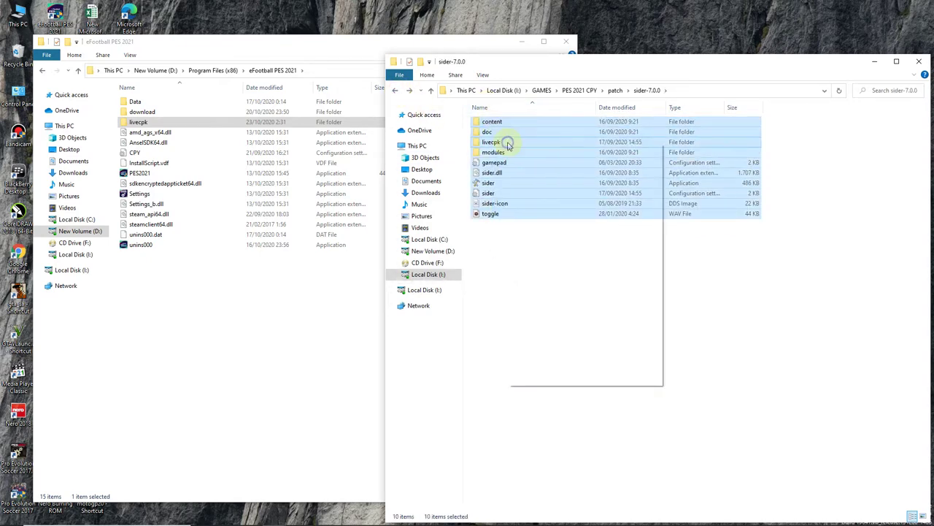
pyautogui.rightClick(509, 144)
pyautogui.click(561, 321)
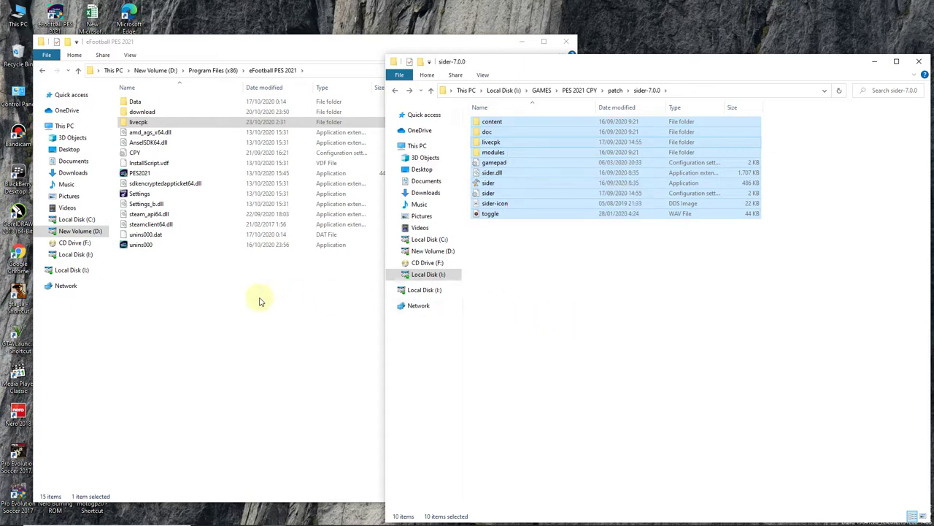
pyautogui.click(226, 313)
pyautogui.rightClick(183, 314)
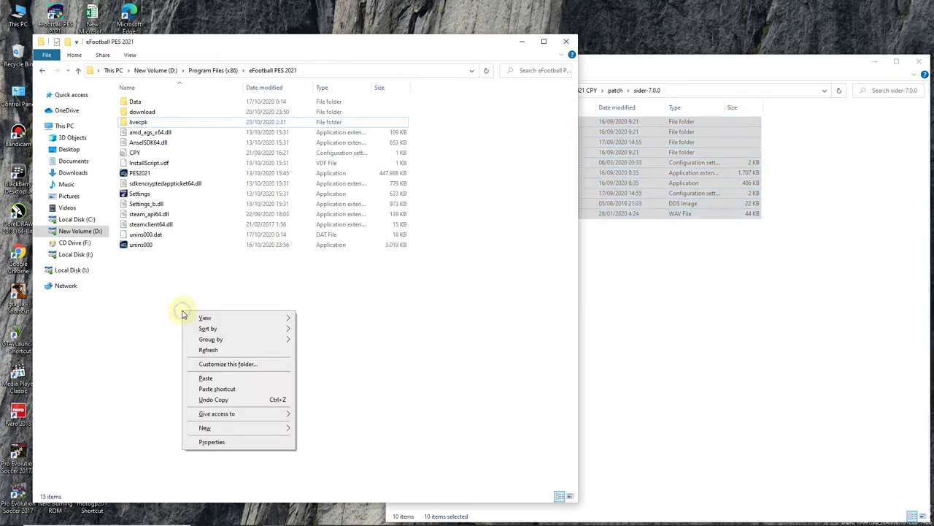
pyautogui.click(208, 377)
pyautogui.click(241, 412)
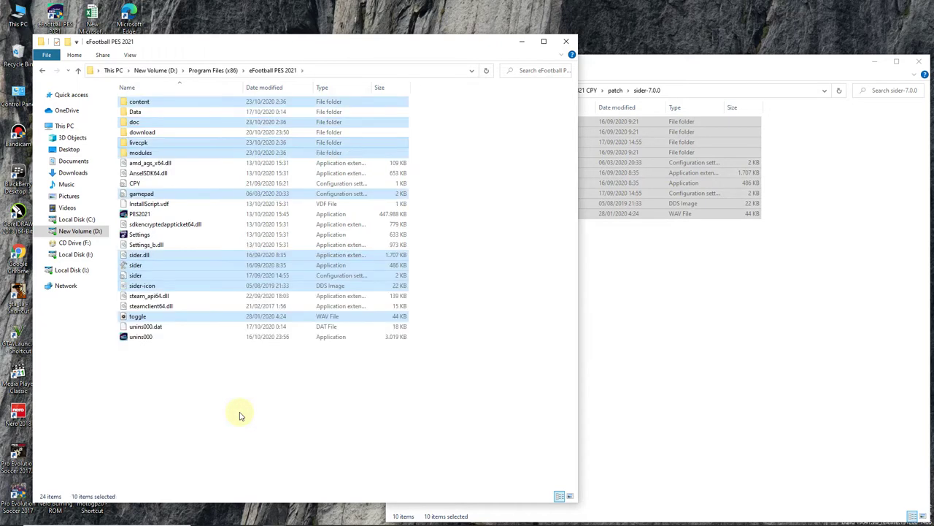
pyautogui.click(244, 409)
# Step: Delete every folder inside the patch's WEPES folder except 13. La Liga Santander and 14. LaLiga2
pyautogui.click(651, 371)
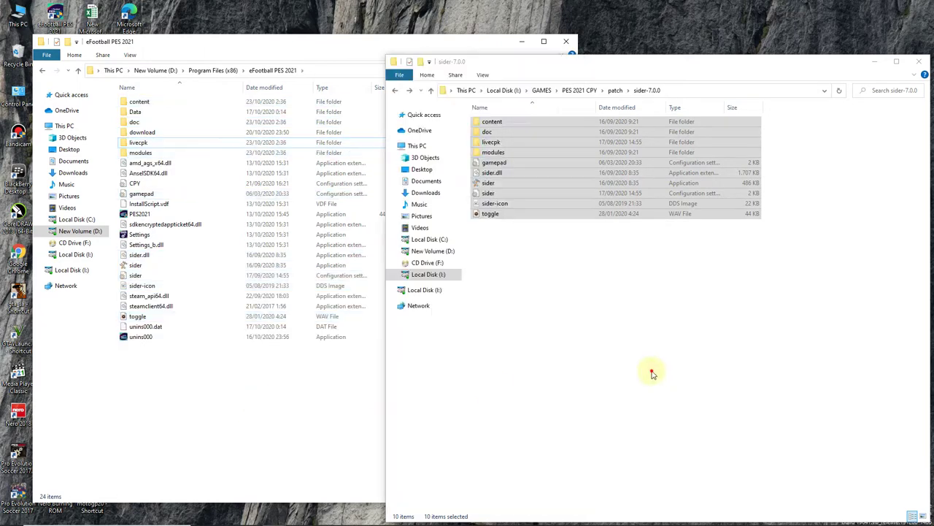
pyautogui.click(396, 91)
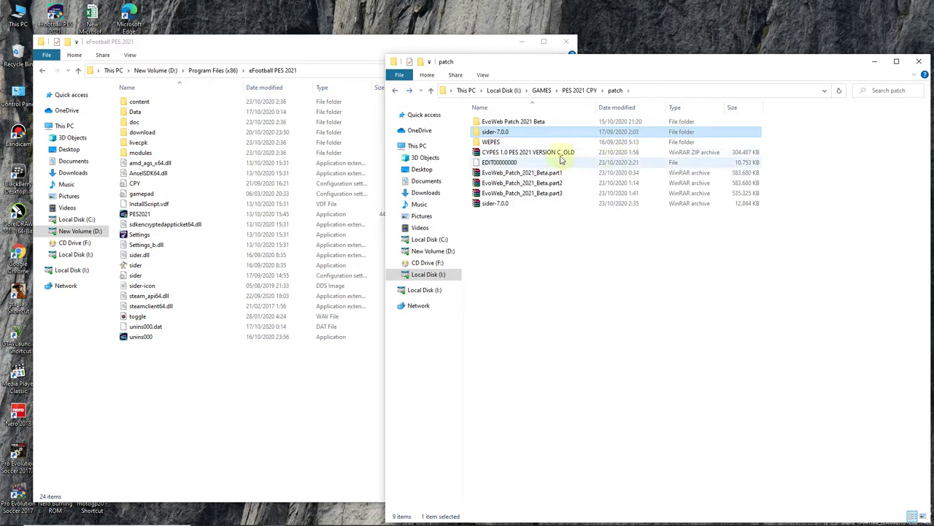
pyautogui.doubleClick(501, 141)
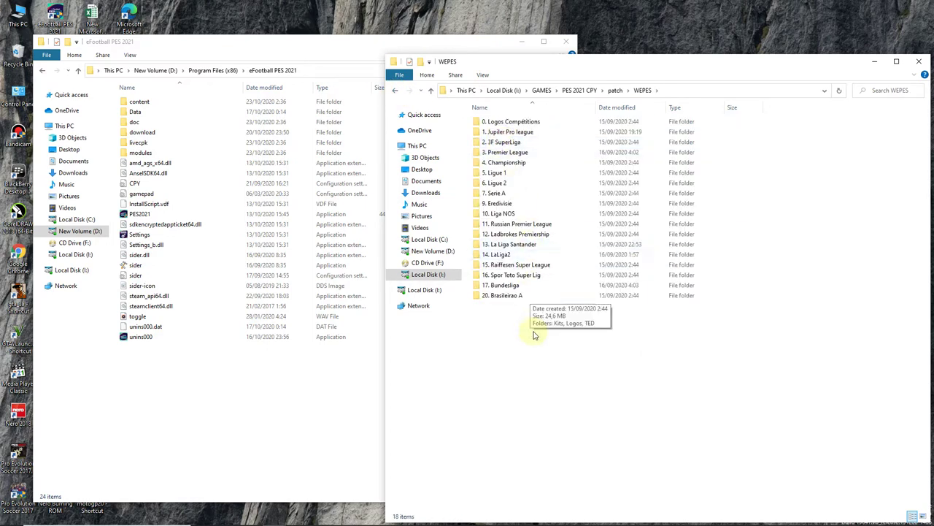
pyautogui.hotkey('ctrl', 'a')
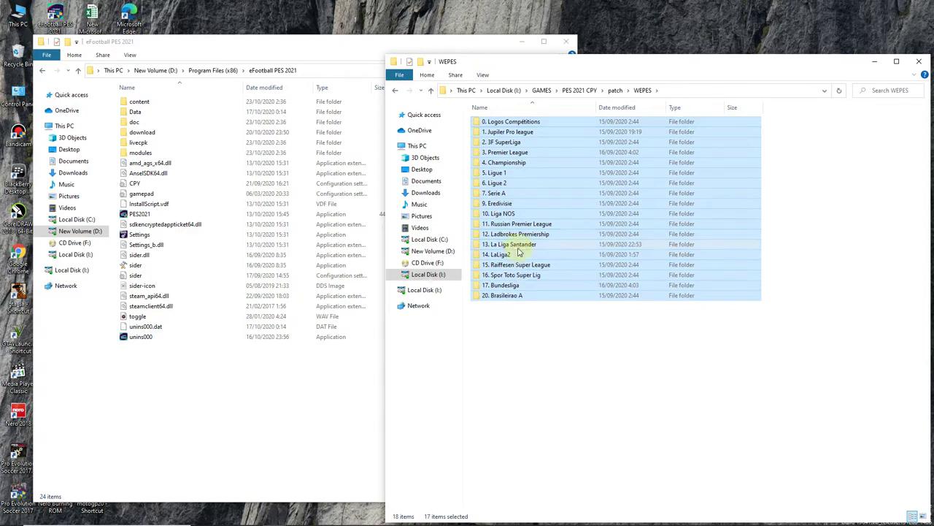
pyautogui.keyDown('ctrl'); pyautogui.click(512, 254); pyautogui.keyUp('ctrl')
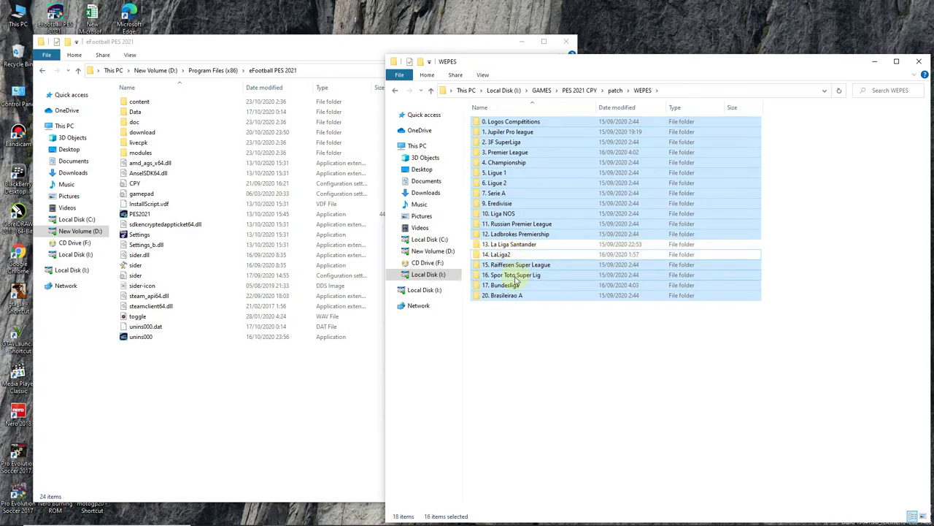
pyautogui.rightClick(514, 284)
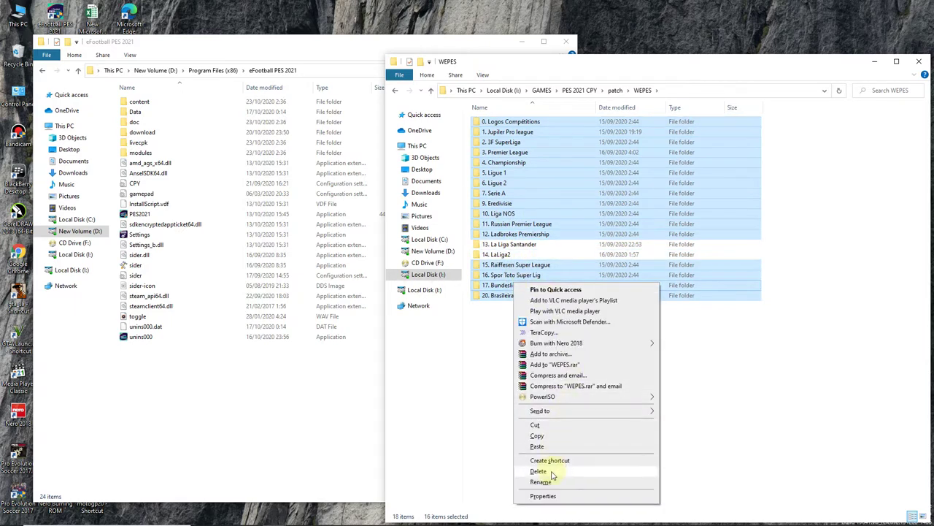
pyautogui.click(553, 471)
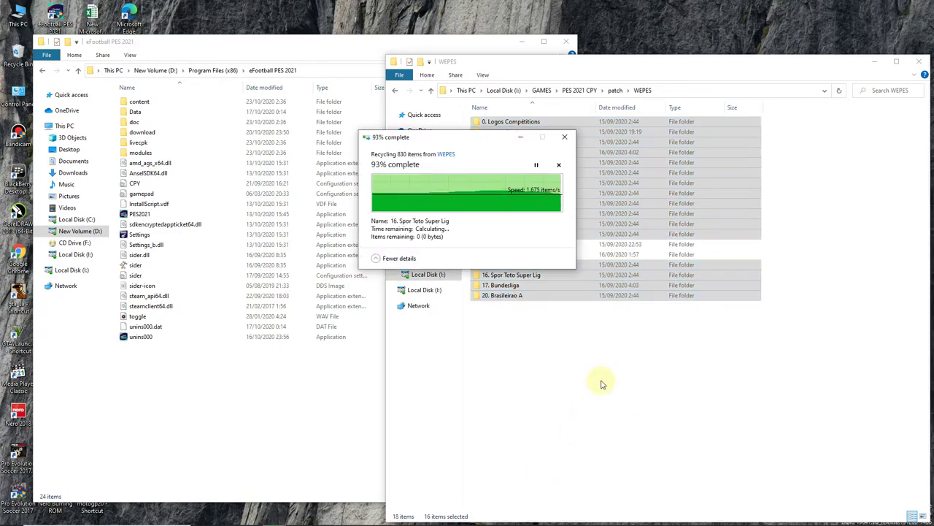
# Step: Copy the patch's WEPES folder into Documents\KONAMI\eFootball PES 2021 SEASON UPDATE
pyautogui.click(395, 90)
pyautogui.rightClick(501, 144)
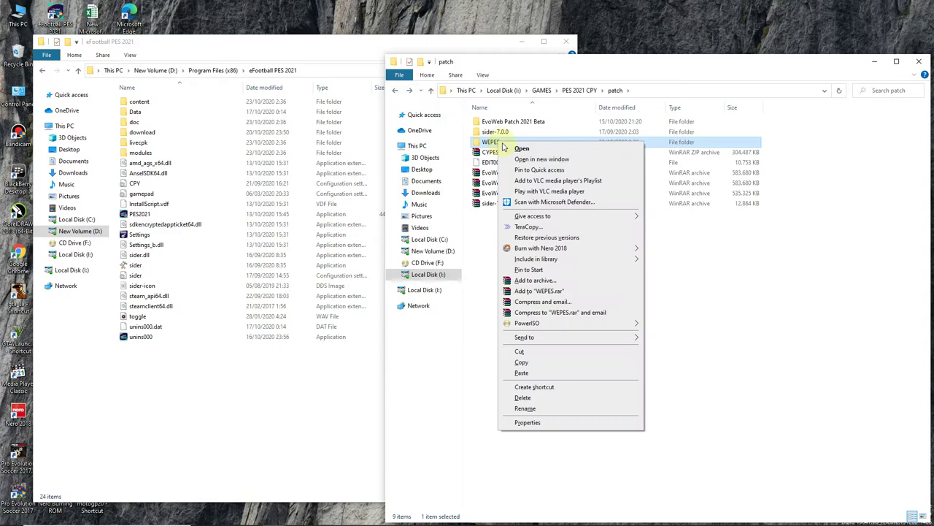
pyautogui.click(553, 352)
pyautogui.moveTo(274, 516)
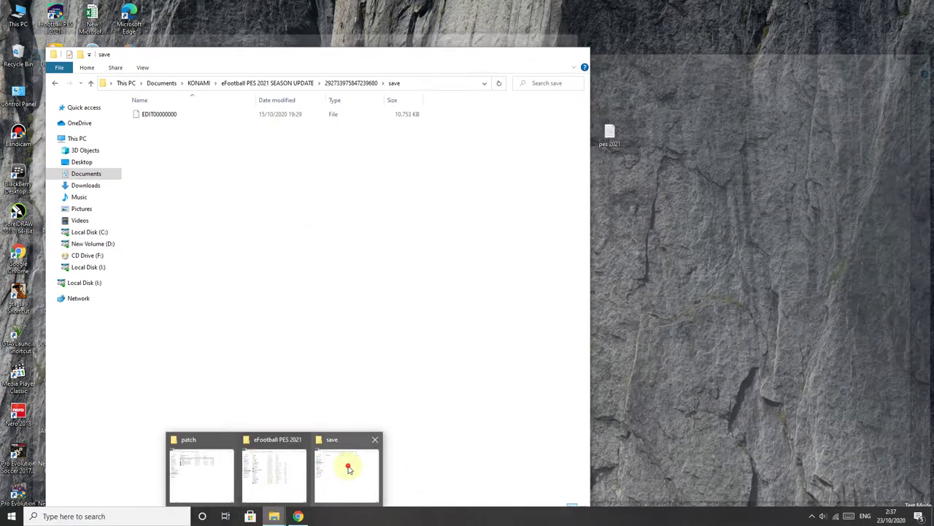
pyautogui.click(340, 460)
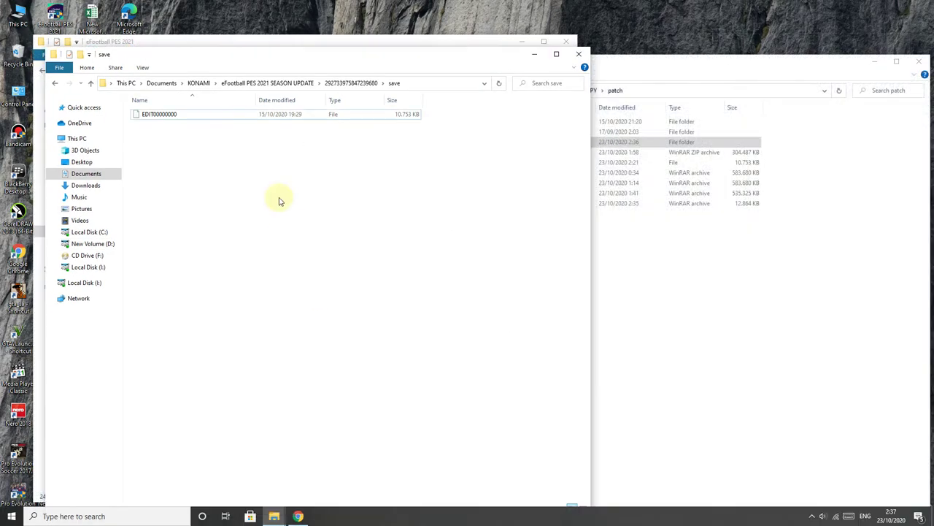
pyautogui.click(198, 83)
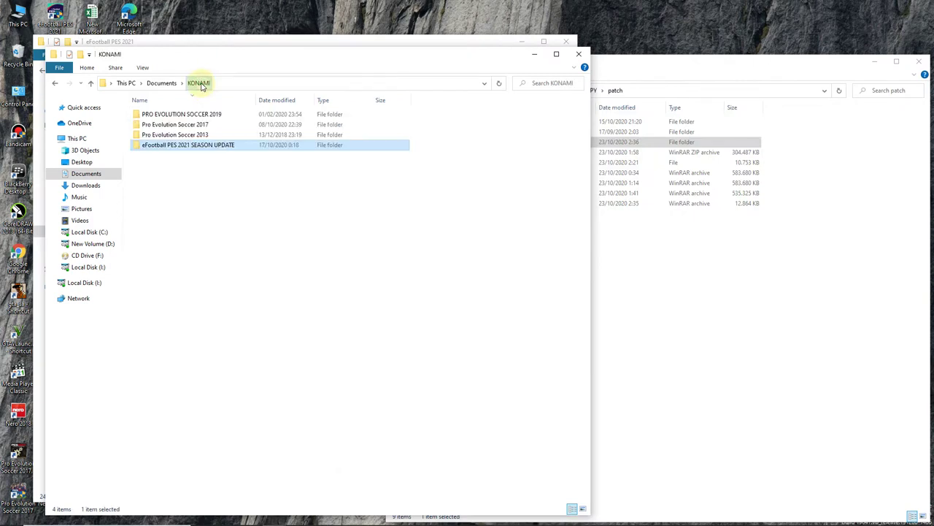
pyautogui.doubleClick(200, 145)
pyautogui.rightClick(191, 175)
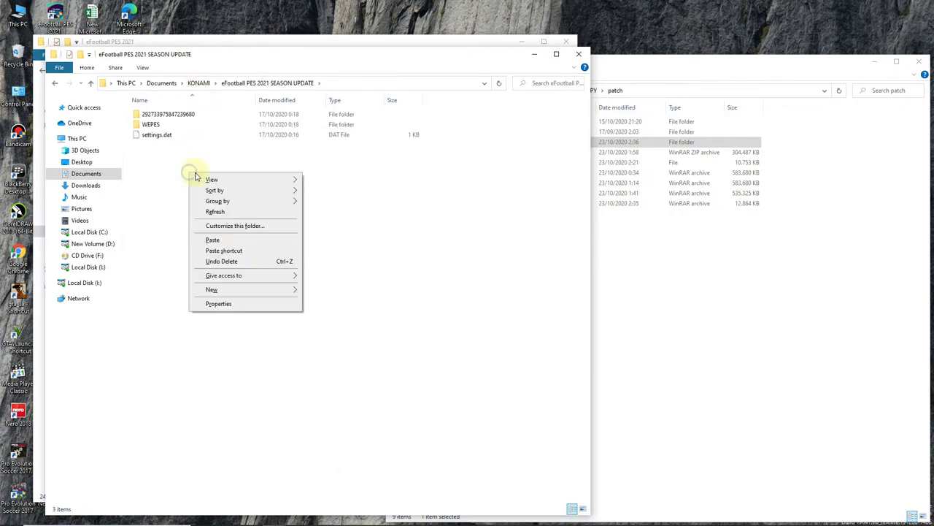
pyautogui.click(235, 242)
pyautogui.click(273, 272)
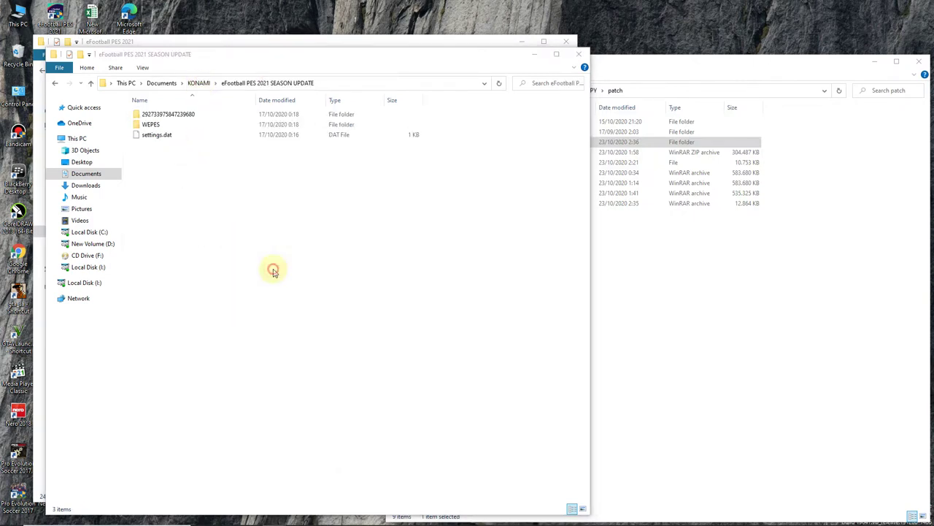
# Step: Check the contents of WEPES in eFootball PES 2021 SEASON UPDATE, then go back and minimize that window
pyautogui.doubleClick(226, 124)
pyautogui.click(55, 83)
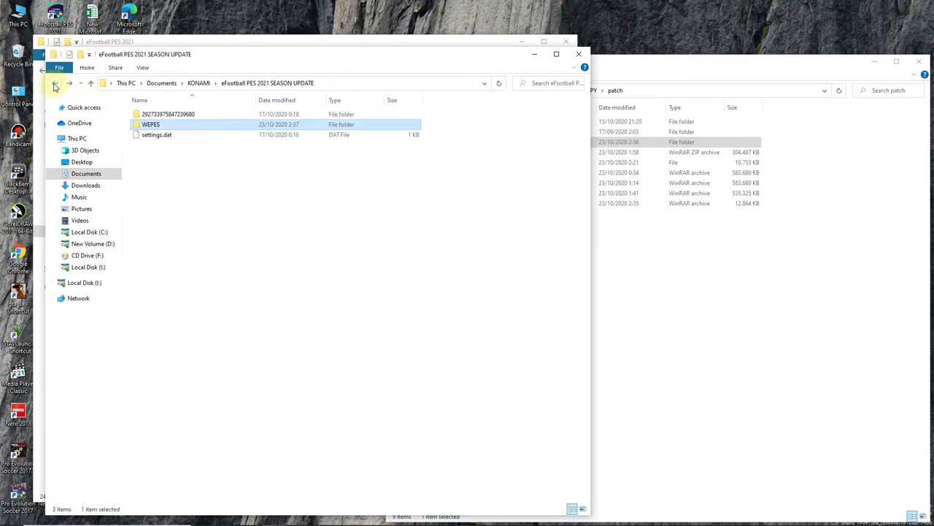
pyautogui.click(537, 58)
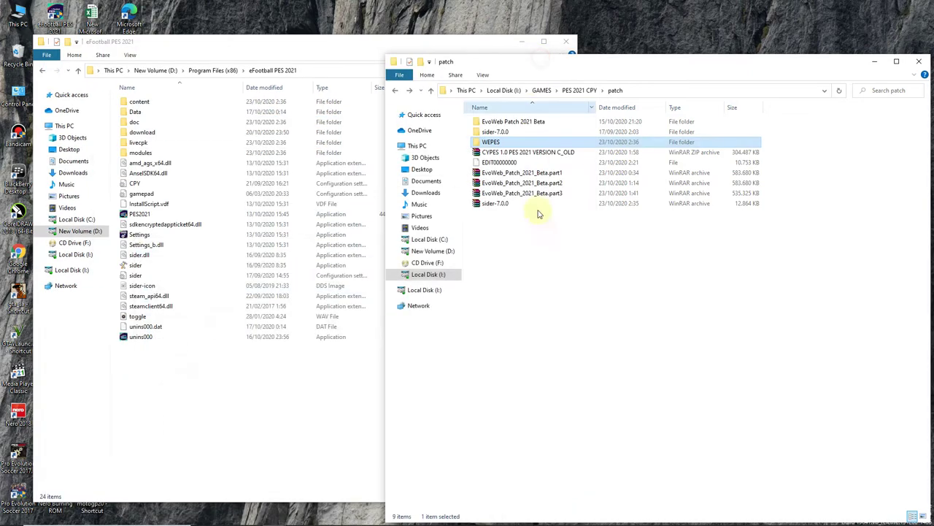
pyautogui.click(257, 387)
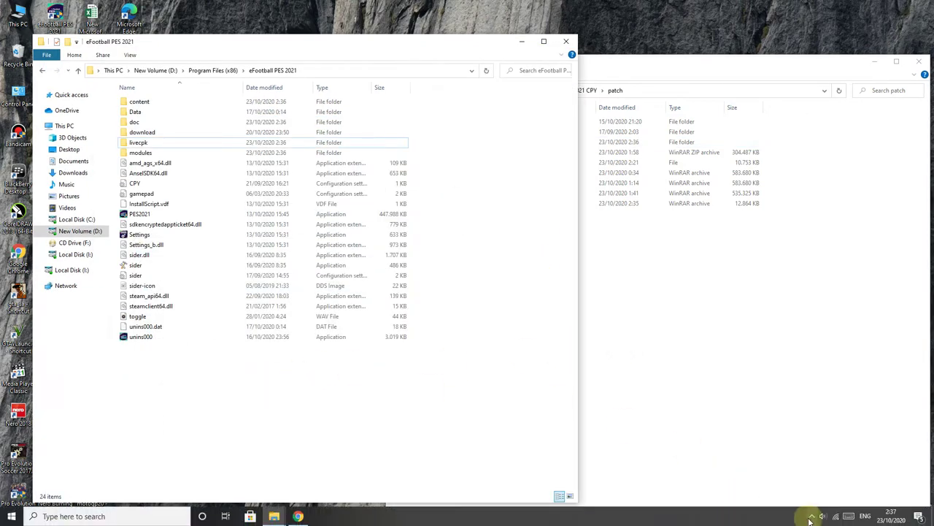
pyautogui.click(812, 516)
pyautogui.click(810, 511)
pyautogui.click(418, 394)
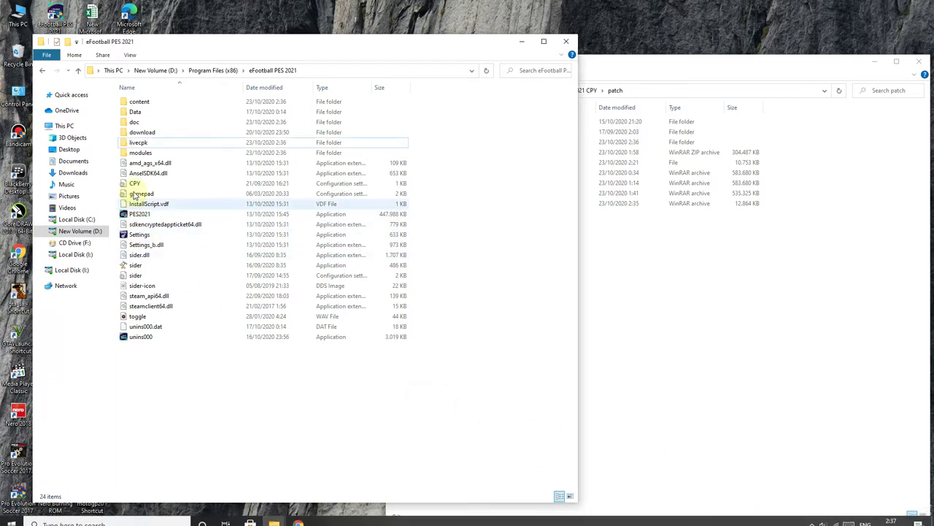
pyautogui.click(140, 266)
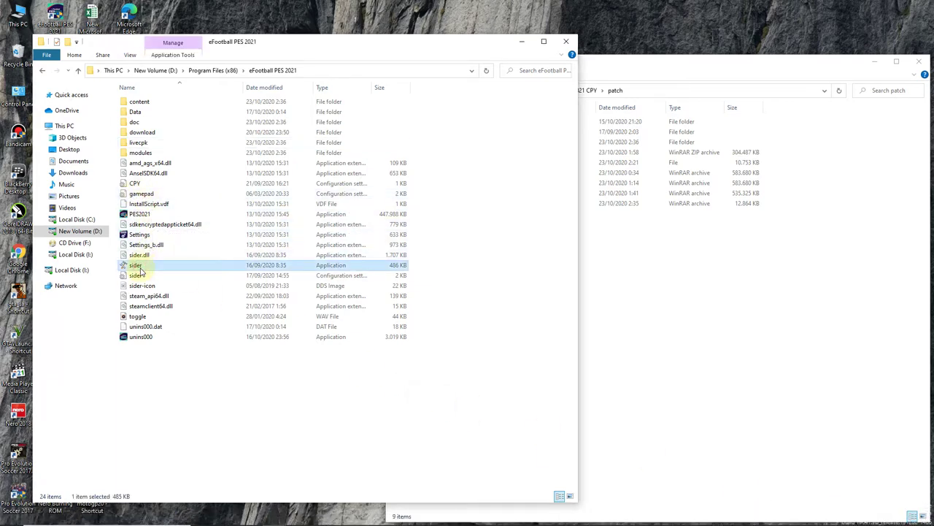
# Step: Look inside the sider-7.0.0 and WEPES folders of the patch folder, returning to patch after each
pyautogui.click(854, 234)
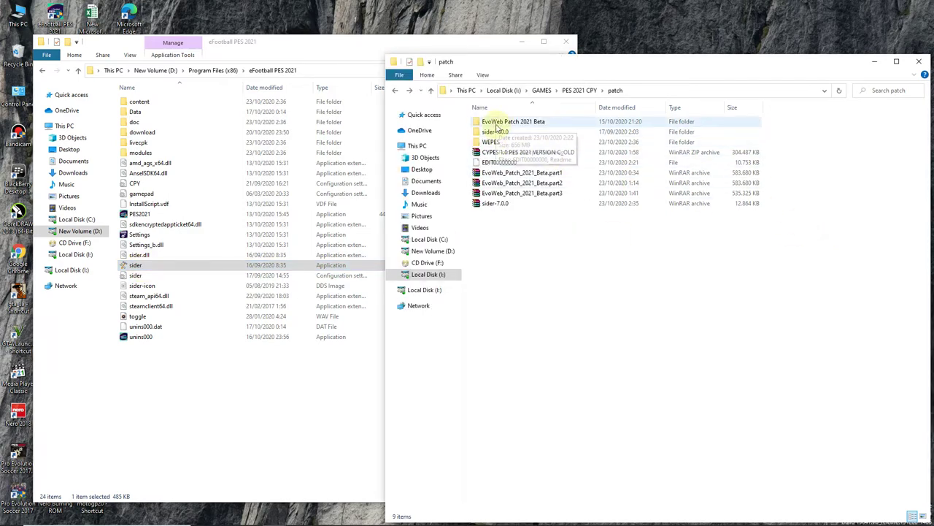
pyautogui.doubleClick(496, 132)
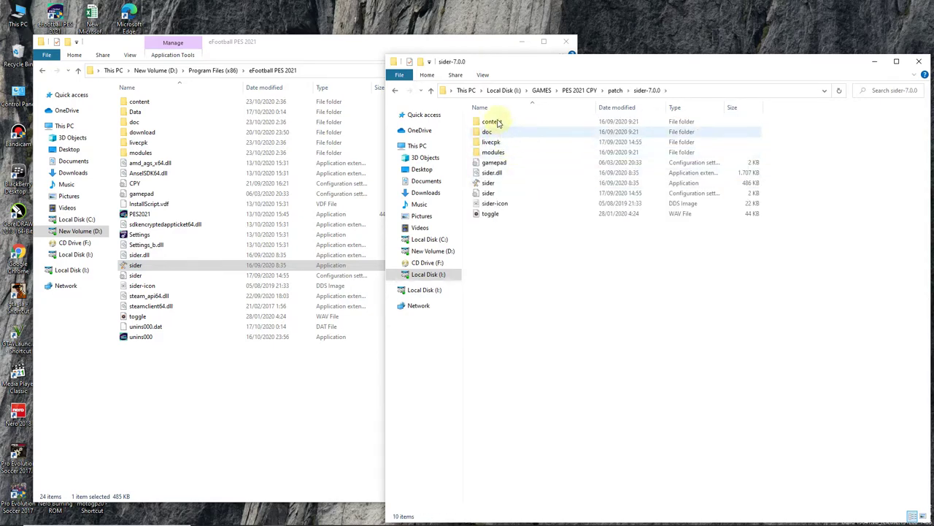
pyautogui.click(394, 90)
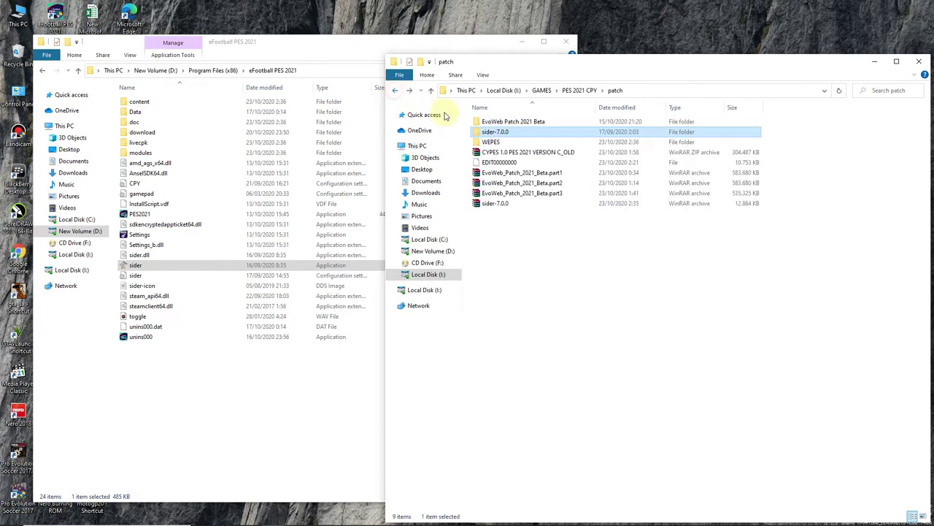
pyautogui.click(526, 142)
pyautogui.doubleClick(526, 141)
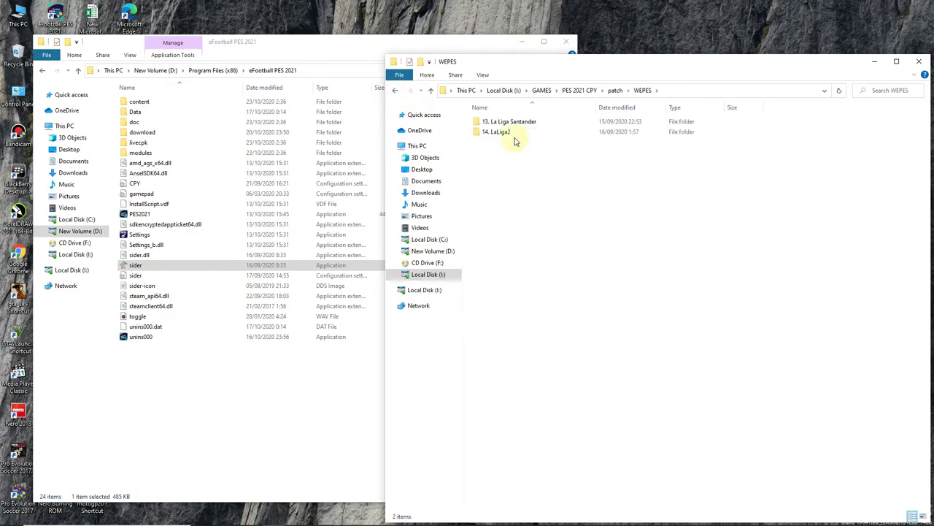
pyautogui.click(394, 91)
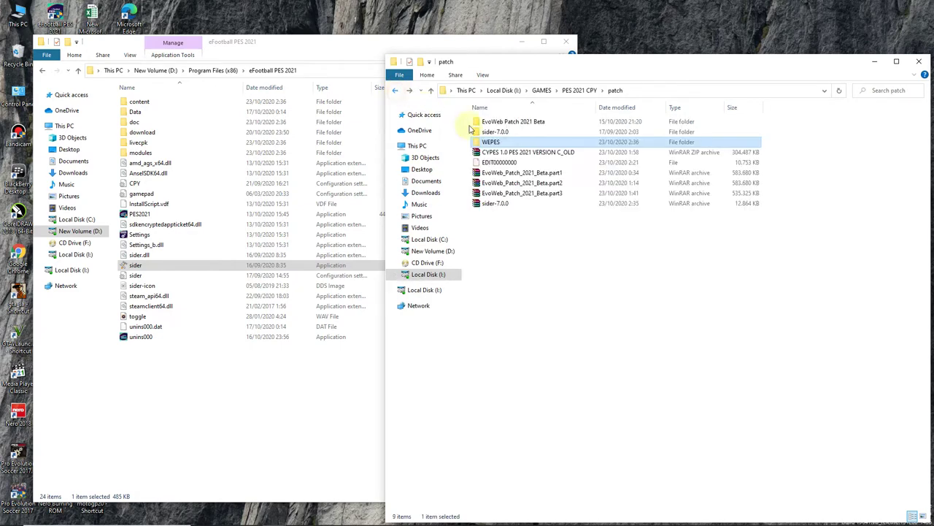
# Step: Copy the five EvoWeb Patch cpk.root lines from the Readme in EvoWeb Patch 2021 Beta, then close the Readme
pyautogui.doubleClick(525, 123)
pyautogui.doubleClick(504, 152)
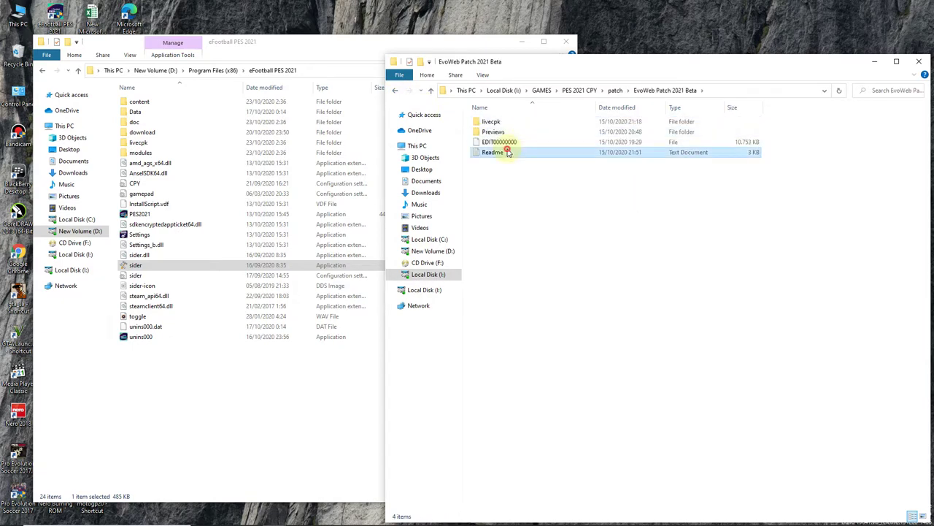
pyautogui.scroll(-8, 543, 184)
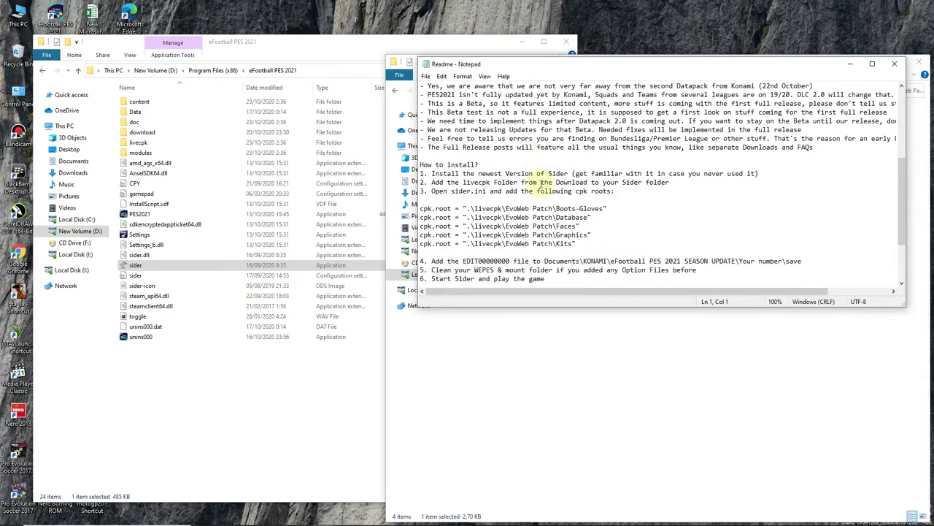
pyautogui.moveTo(579, 193); pyautogui.dragTo(420, 156)
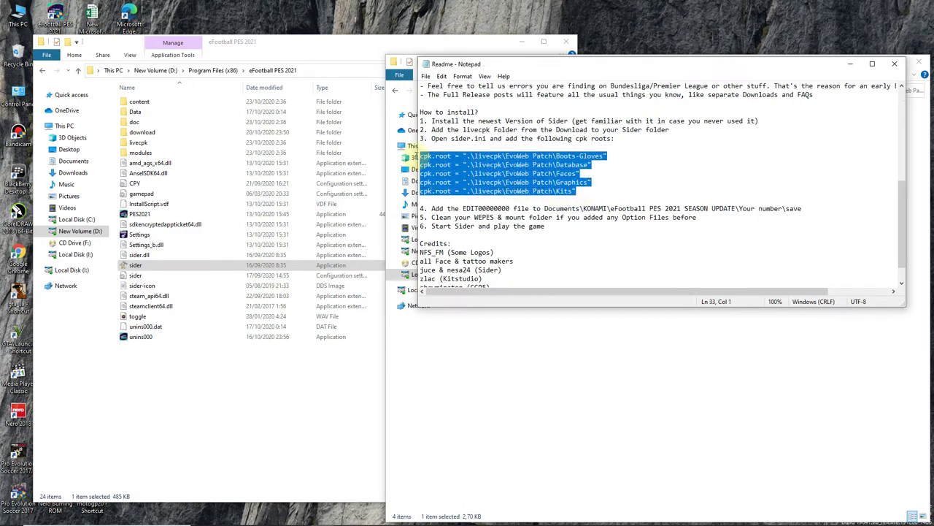
pyautogui.rightClick(438, 162)
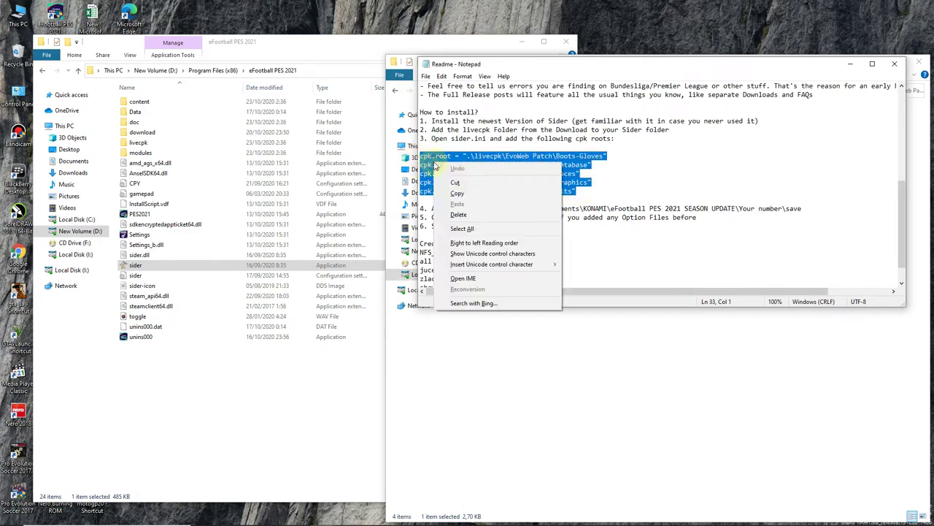
pyautogui.click(471, 196)
pyautogui.click(894, 63)
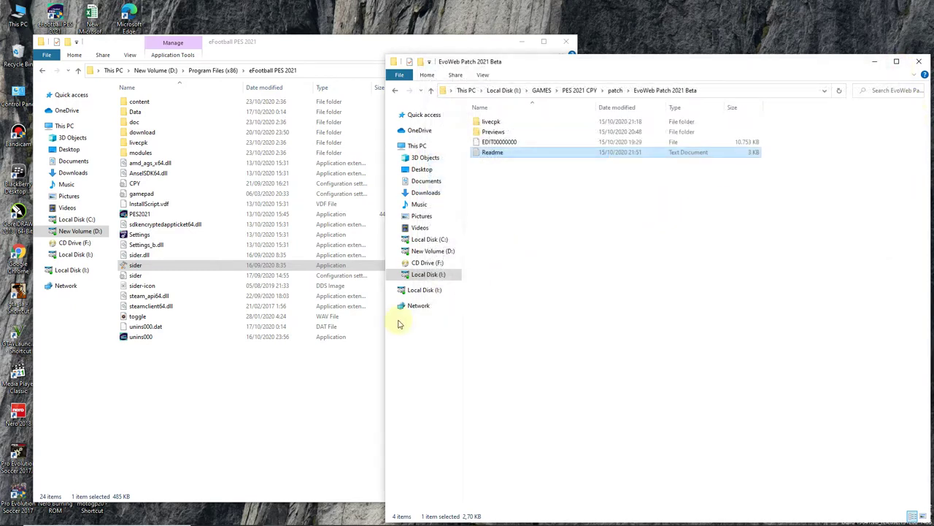
# Step: In the game folder's sider configuration file, replace the ball-root and Scoreboards cpk.root lines with the copied EvoWeb Patch lines
pyautogui.click(341, 377)
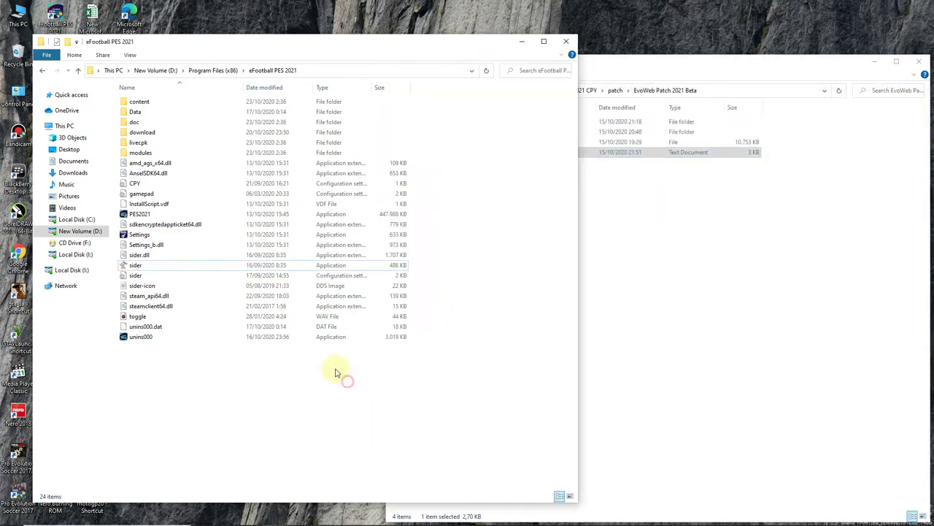
pyautogui.click(186, 275)
pyautogui.doubleClick(170, 280)
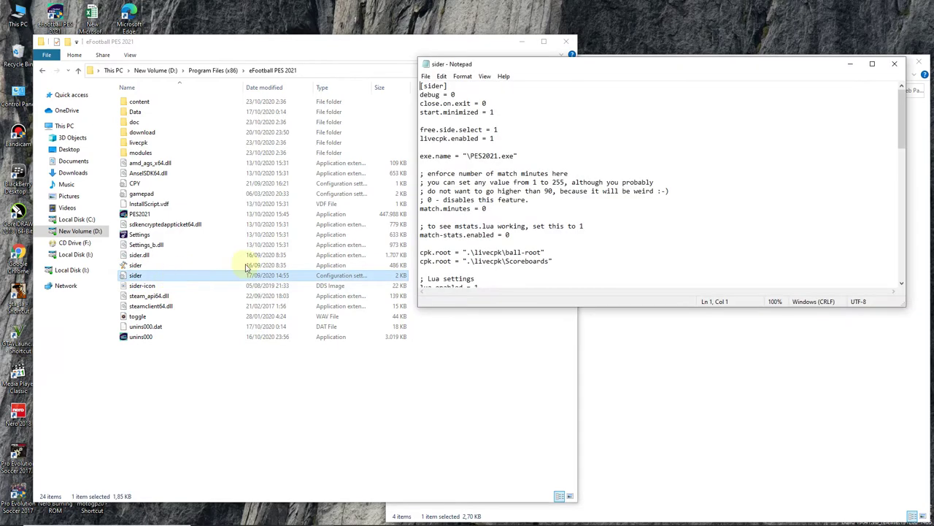
pyautogui.scroll(-1, 612, 261)
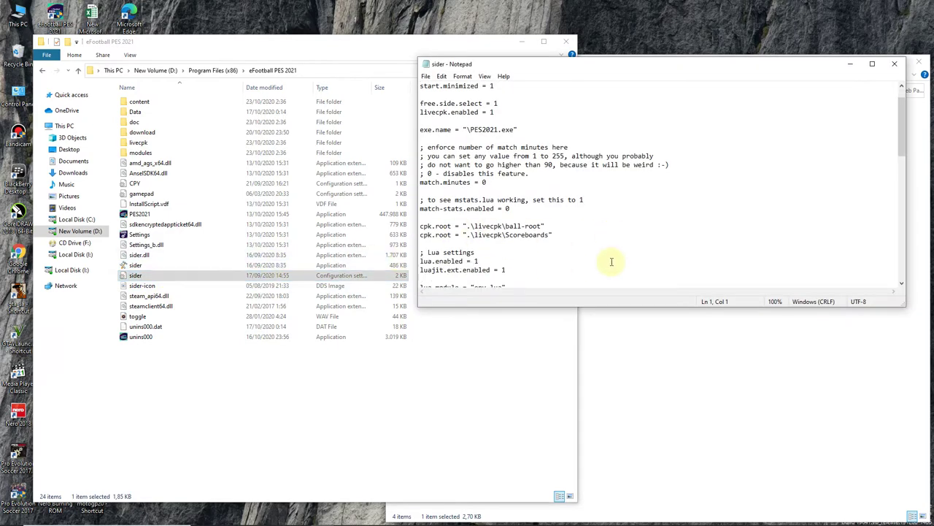
pyautogui.scroll(-1, 620, 245)
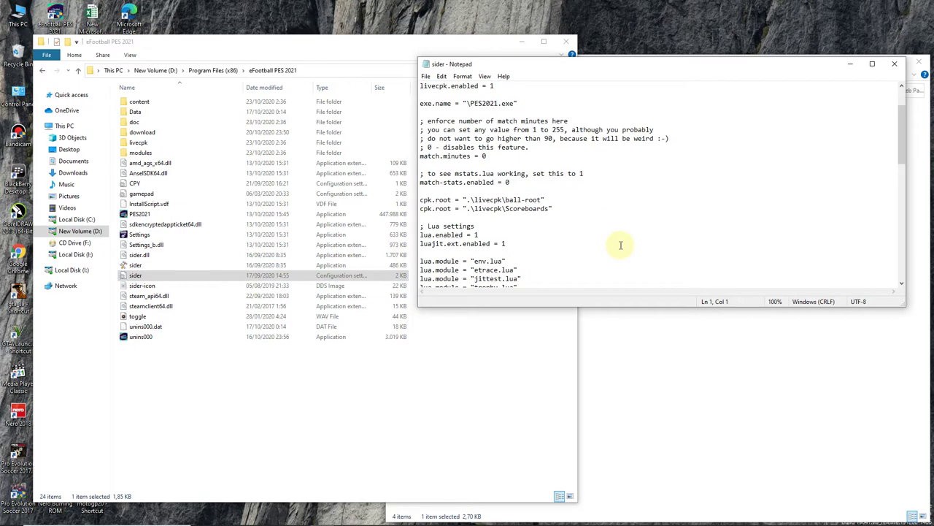
pyautogui.scroll(-2, 620, 245)
pyautogui.scroll(-1, 620, 246)
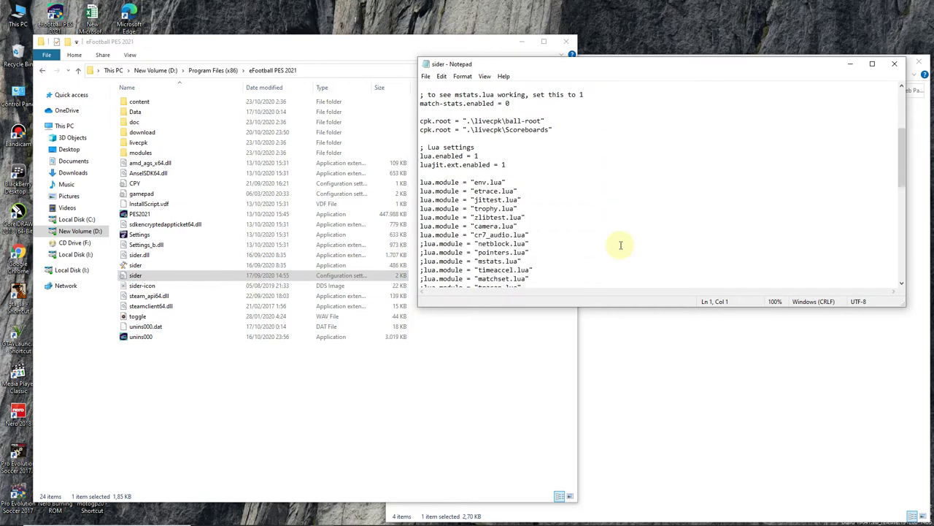
pyautogui.scroll(4, 699, 211)
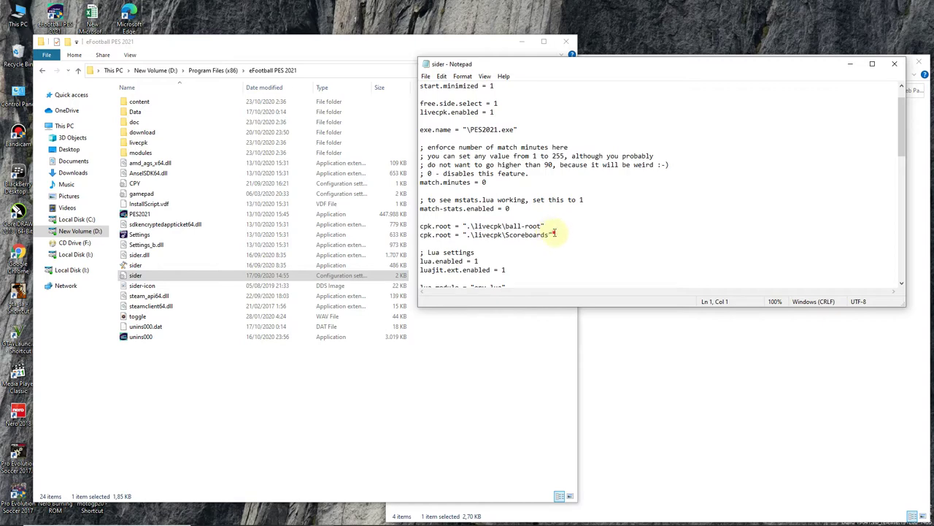
pyautogui.moveTo(555, 233); pyautogui.dragTo(414, 226)
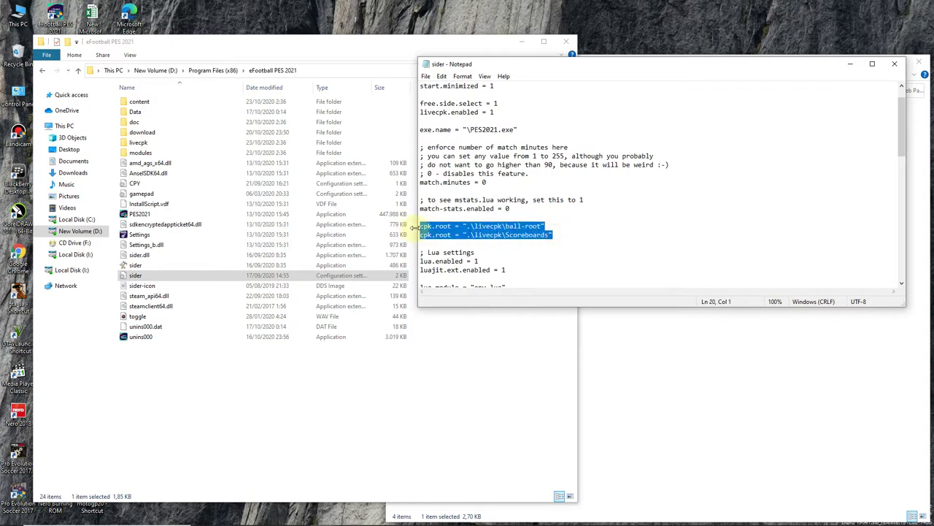
pyautogui.rightClick(474, 226)
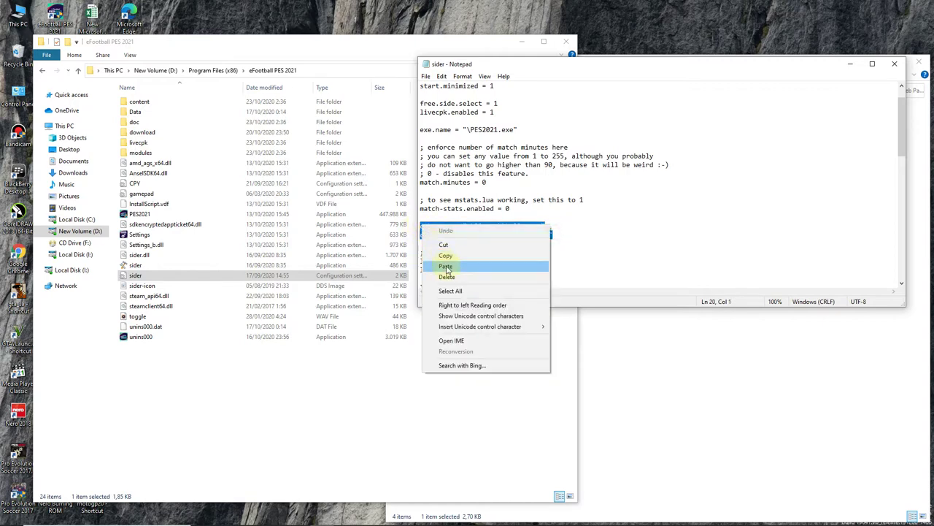
pyautogui.click(483, 289)
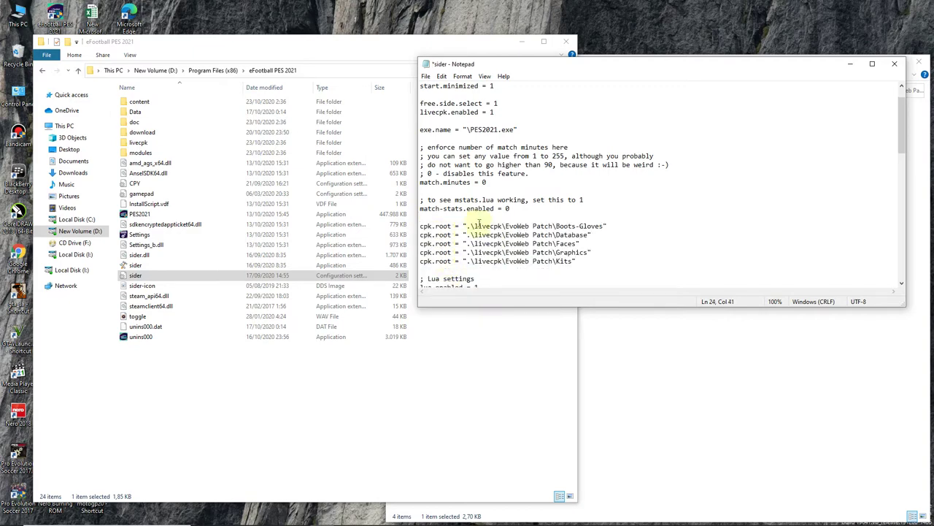
# Step: Save the edited sider configuration file and close it
pyautogui.moveTo(576, 261); pyautogui.dragTo(420, 226)
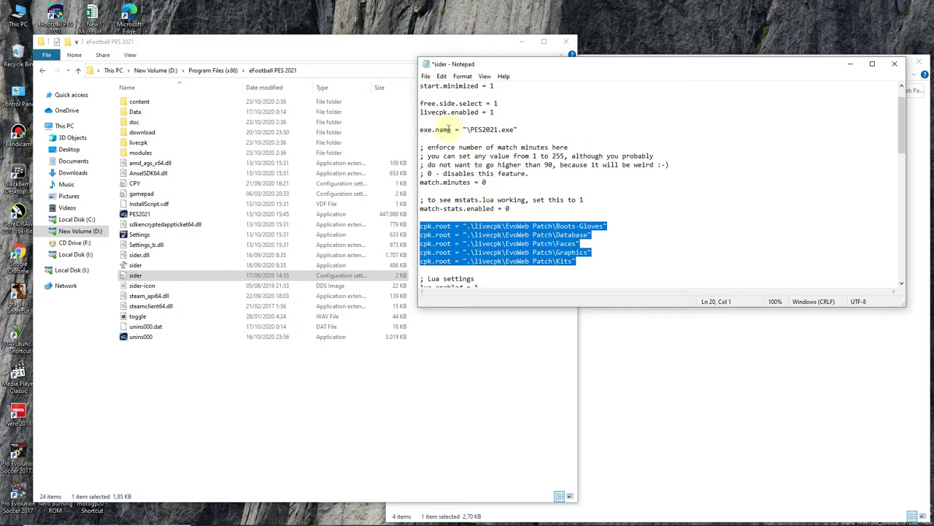
pyautogui.click(426, 76)
pyautogui.click(436, 118)
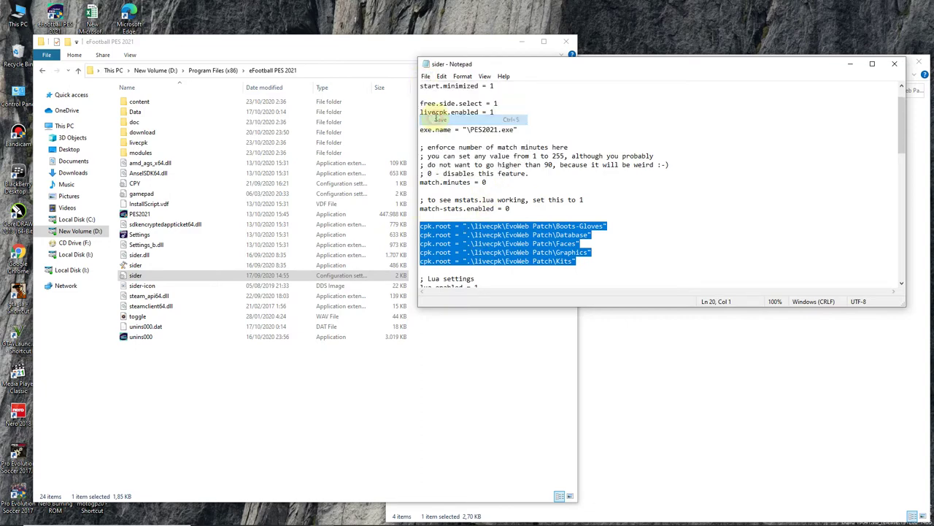
pyautogui.click(892, 65)
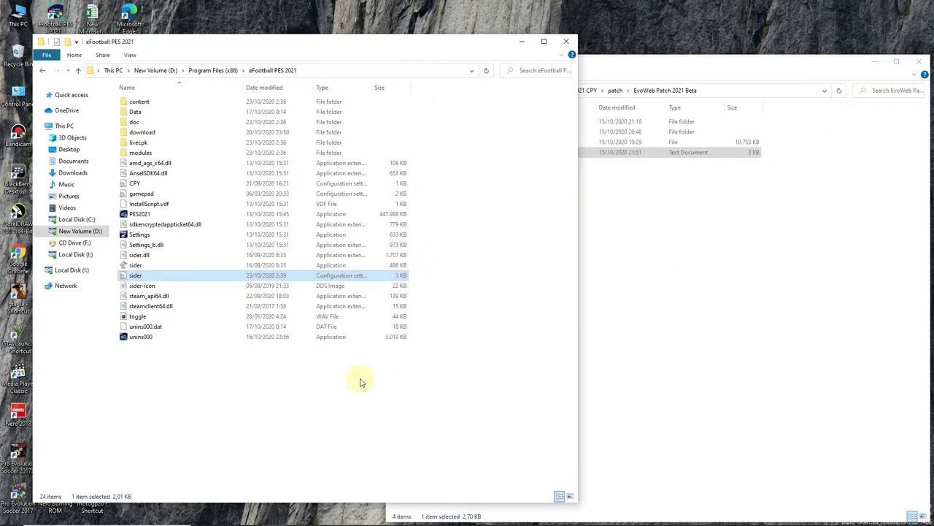
# Step: Run the sider application in the eFootball PES 2021 folder as administrator
pyautogui.click(147, 266)
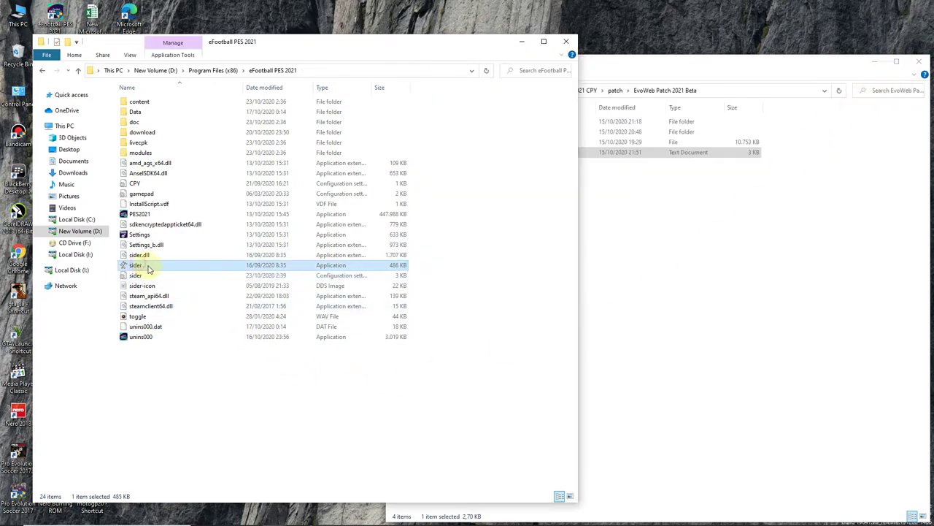
pyautogui.rightClick(150, 267)
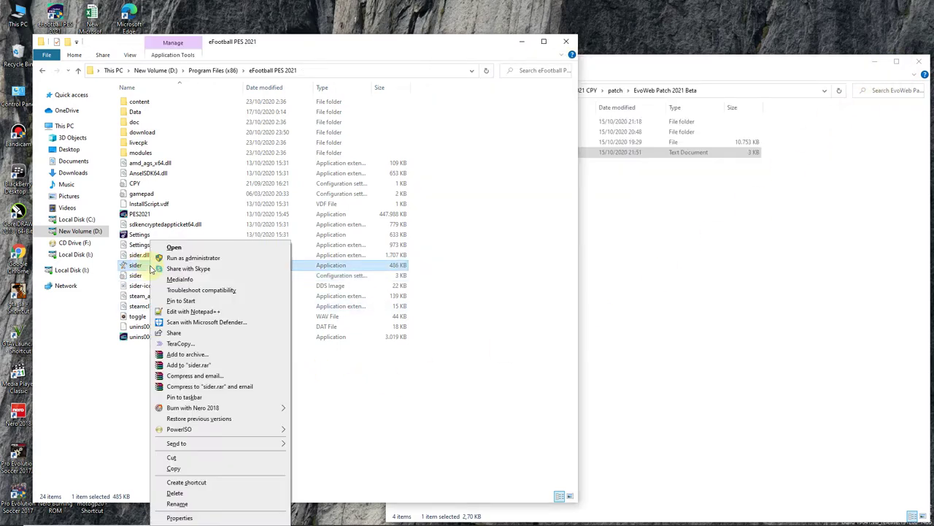
pyautogui.click(198, 258)
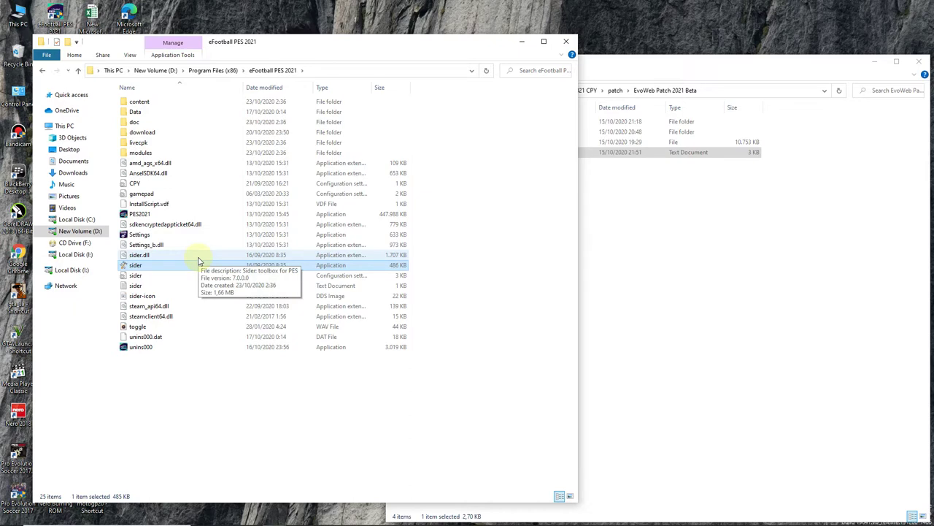
# Step: Launch PES2021 from the game folder as administrator and lower the sound volume
pyautogui.doubleClick(157, 215)
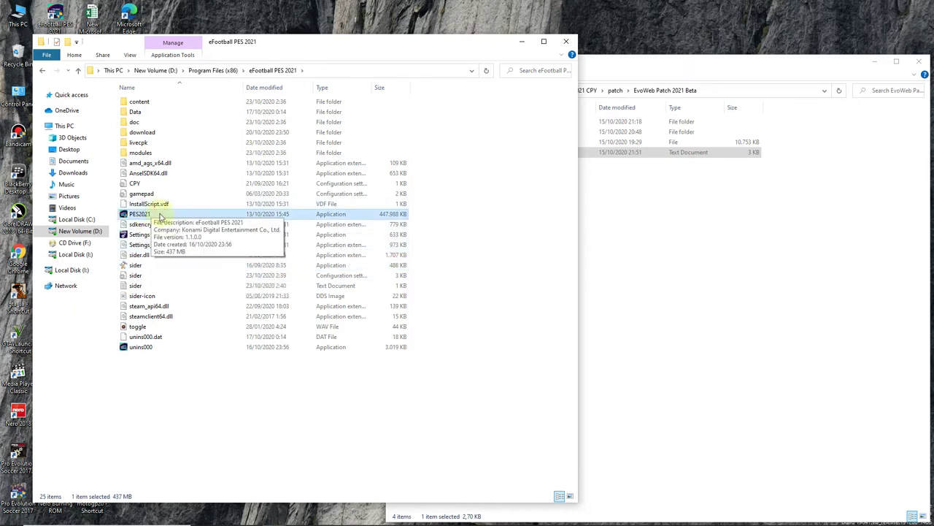
pyautogui.rightClick(159, 214)
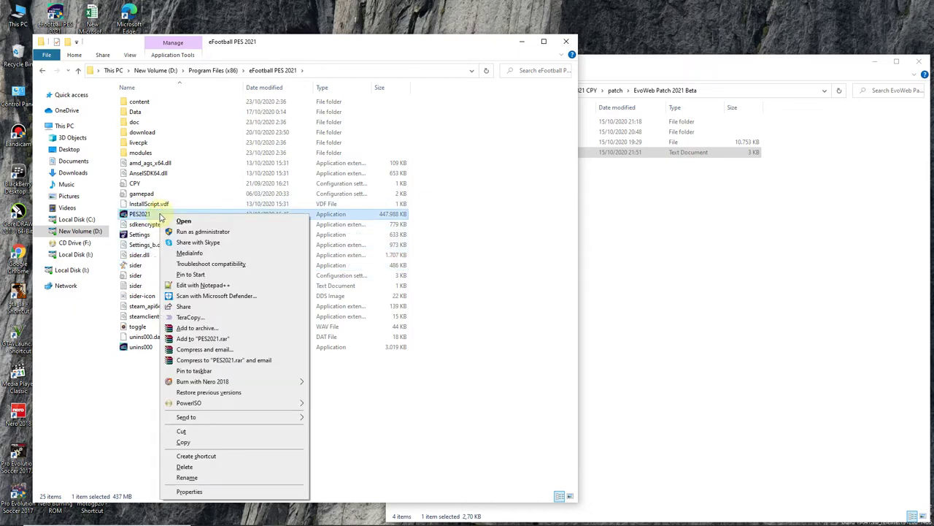
pyautogui.click(204, 232)
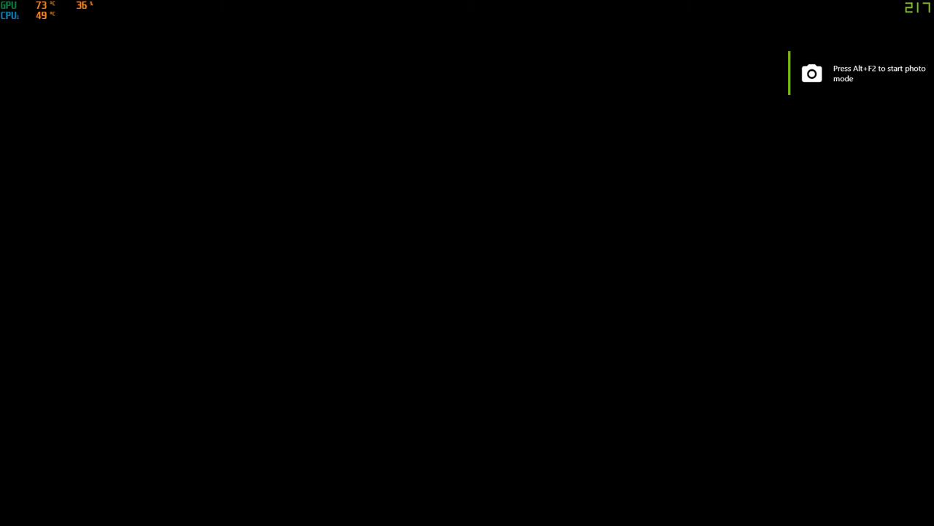
pyautogui.press('XF86AudioLowerVolume')
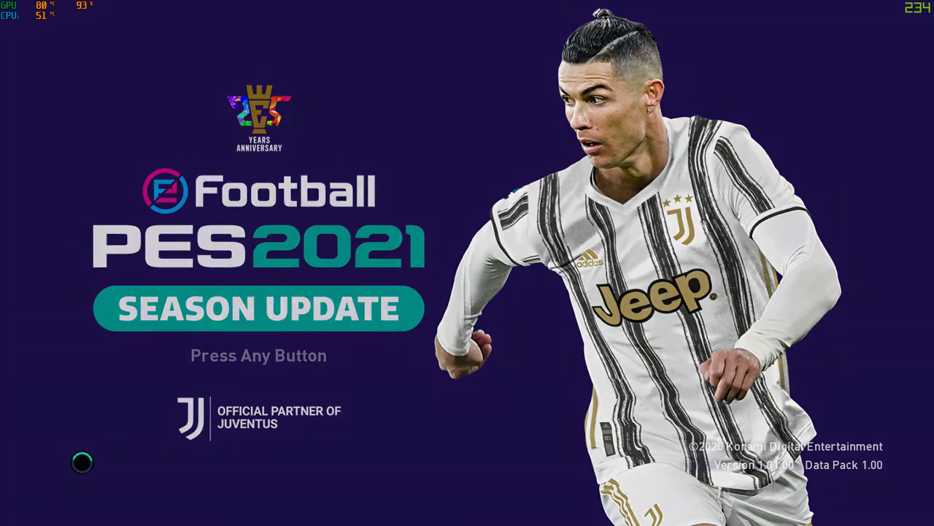
# Step: Pass the title screen and accept the startup dialogs, keeping Contrast and Brightness at 50, to reach the main menu
pyautogui.press('Return')
pyautogui.press('Return')
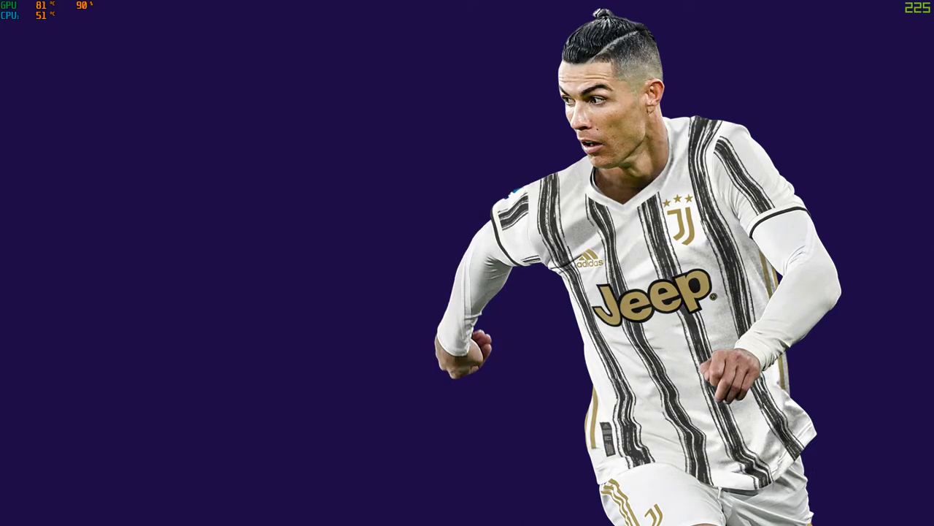
pyautogui.press('Return')
pyautogui.press('Return')
pyautogui.press('Return')
pyautogui.press('Return')
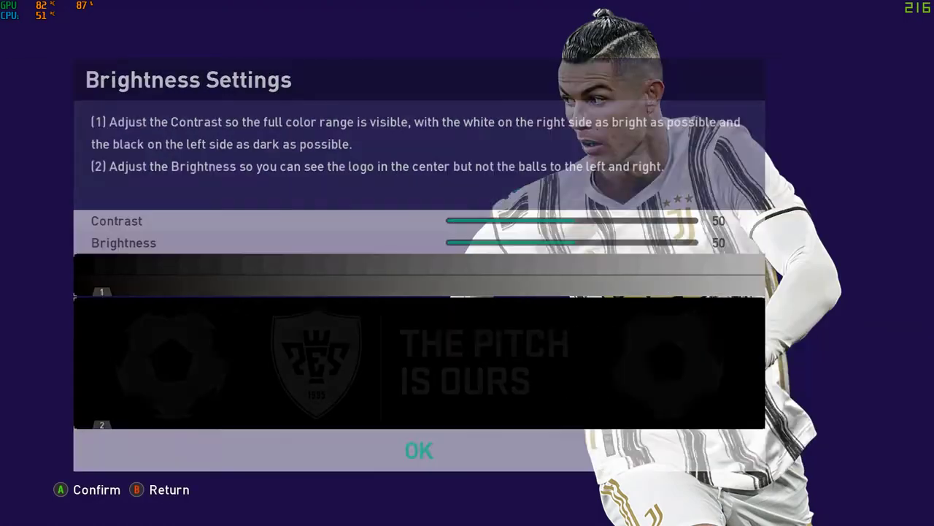
pyautogui.press('Return')
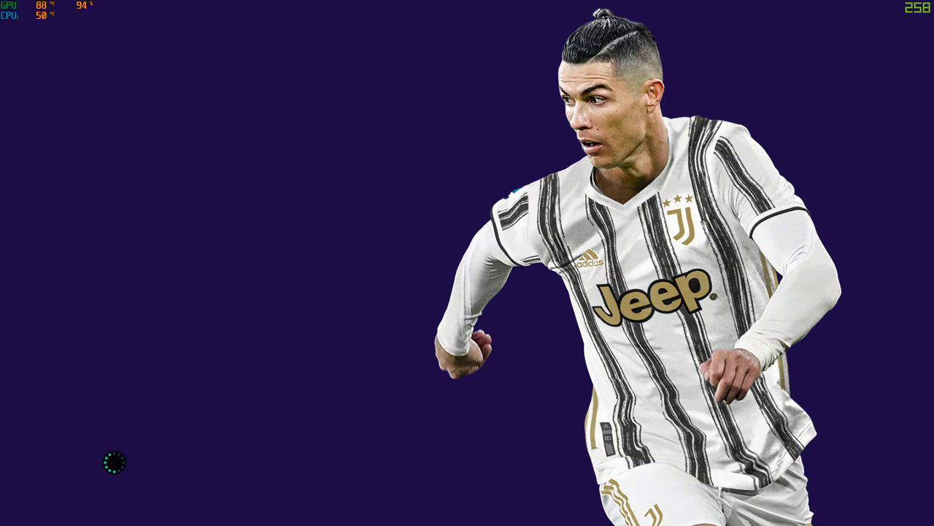
pyautogui.press('Return')
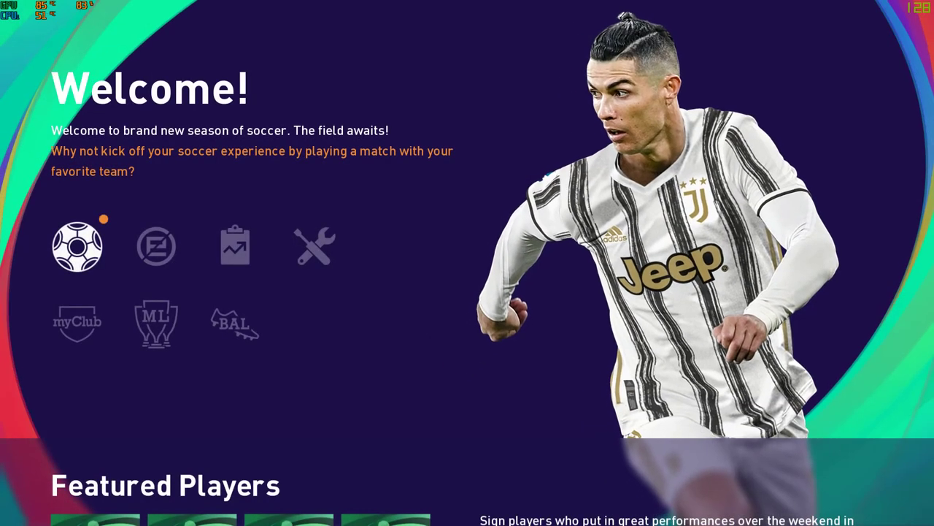
# Step: Enter Edit mode through the settings section of the main menu and dismiss the Image List notice
pyautogui.press('Right')
pyautogui.press('Right')
pyautogui.press('Right')
pyautogui.press('Down')
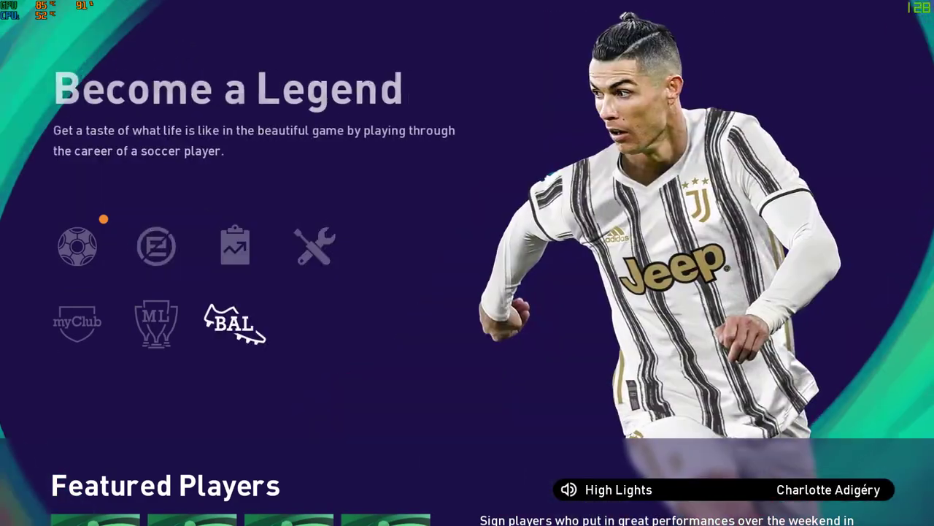
pyautogui.press('Up')
pyautogui.press('Right')
pyautogui.press('Return')
pyautogui.press('Return')
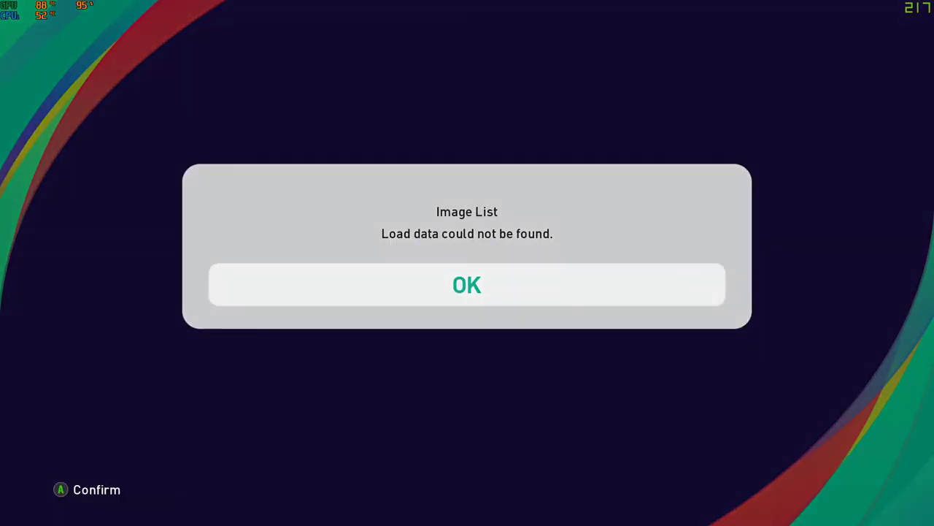
pyautogui.press('Return')
pyautogui.press('Return')
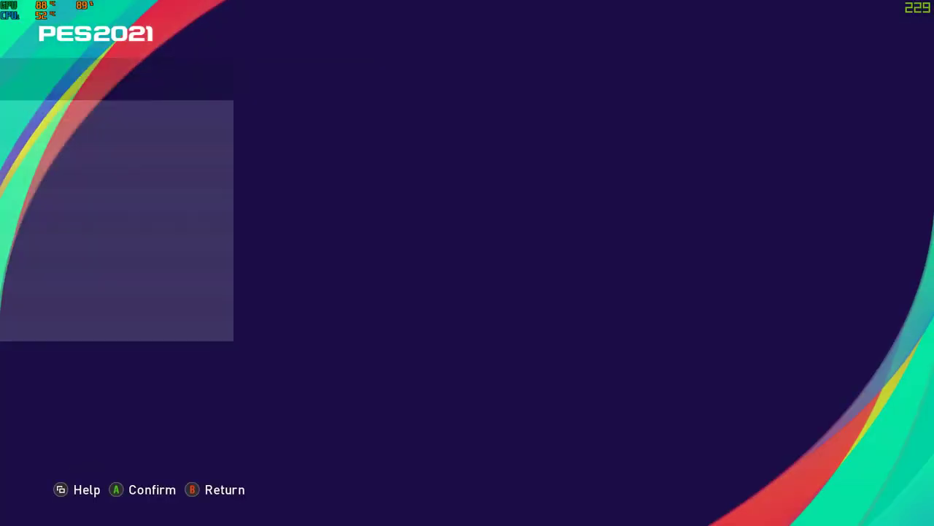
# Step: Open the team selection for player editing and choose the Premier League
pyautogui.press('Down')
pyautogui.press('Return')
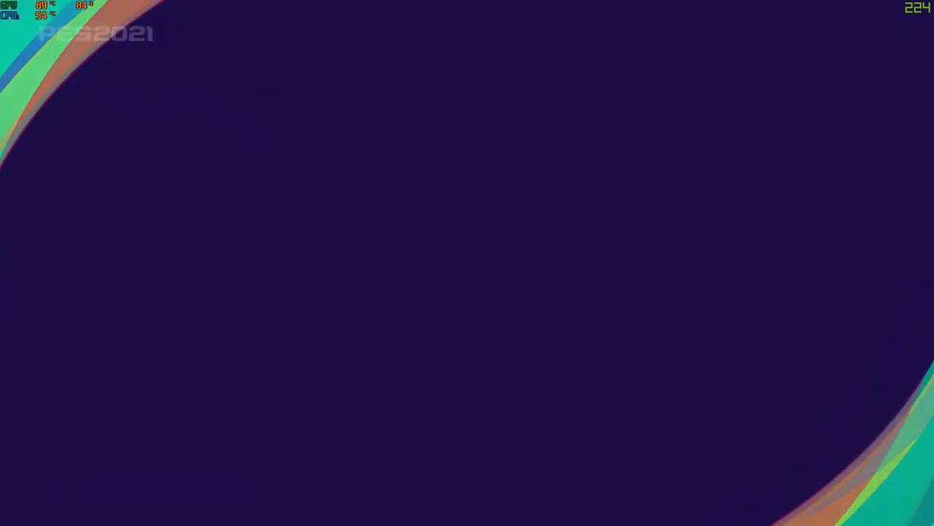
pyautogui.press('Down')
pyautogui.press('Down')
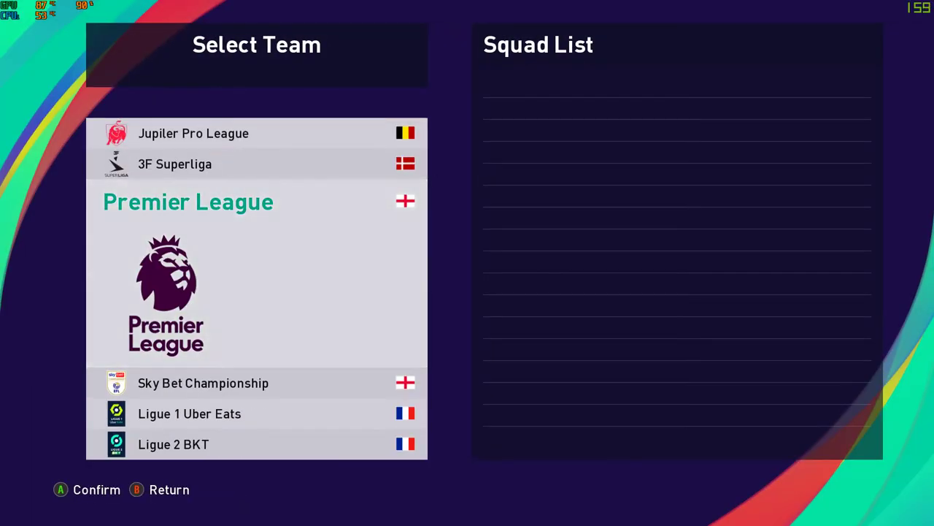
pyautogui.press('Return')
# Step: Check the squad lists of the Premier League teams, including Crystal Palace, Chelsea and Everton
pyautogui.press('Down')
pyautogui.press('Down')
pyautogui.press('Down')
pyautogui.press('Down')
pyautogui.press('Down')
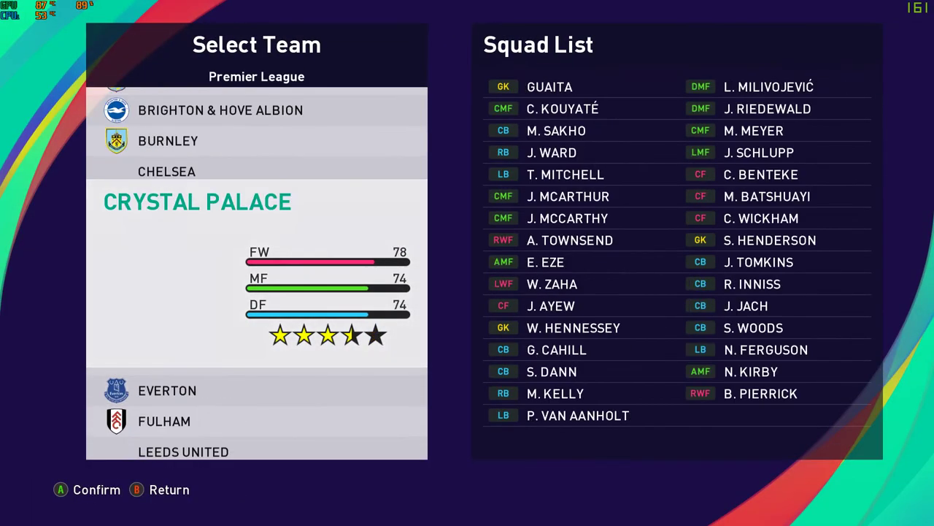
pyautogui.press('Up')
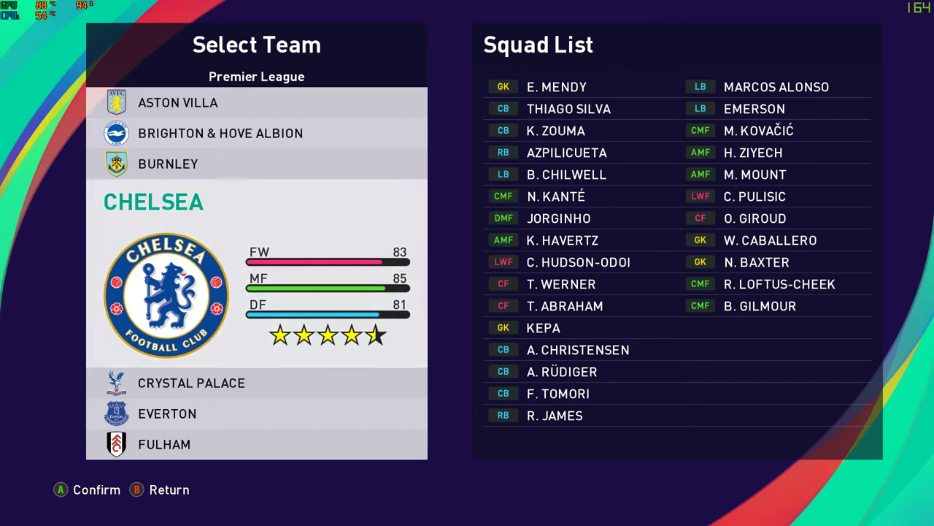
pyautogui.press('Down')
pyautogui.press('Down')
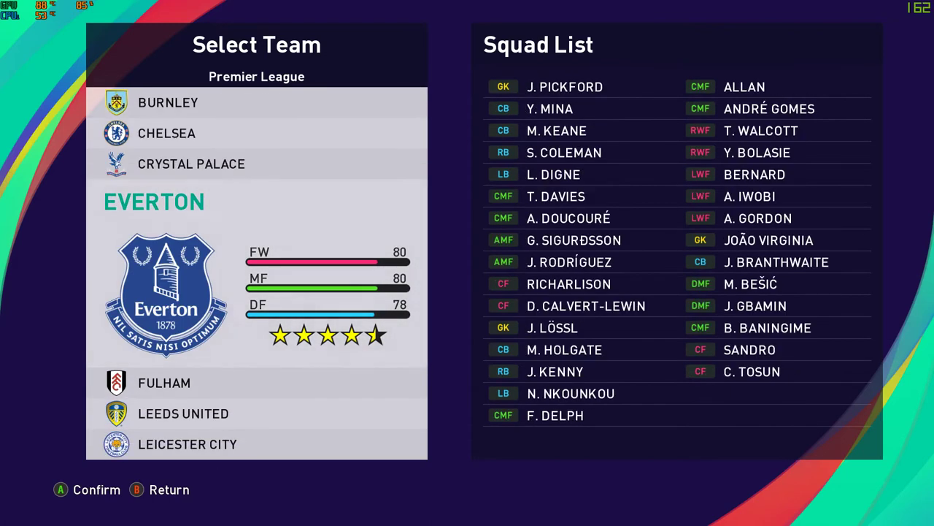
# Step: Open Liverpool's player list from the Premier League teams
pyautogui.press('Down')
pyautogui.press('Down')
pyautogui.press('Down')
pyautogui.press('Down')
pyautogui.press('Return')
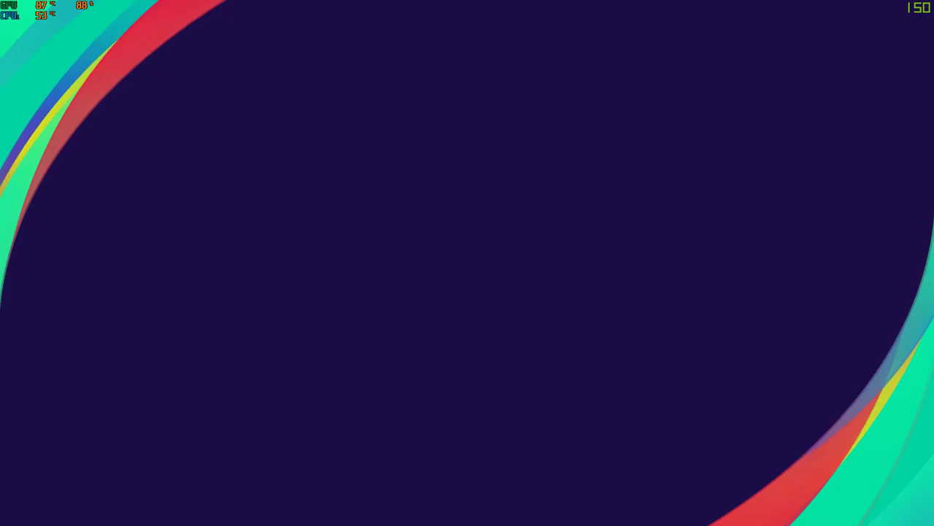
# Step: Examine the player info of Liverpool's squad through to the last player in the list
pyautogui.press('Down')
pyautogui.press('Down')
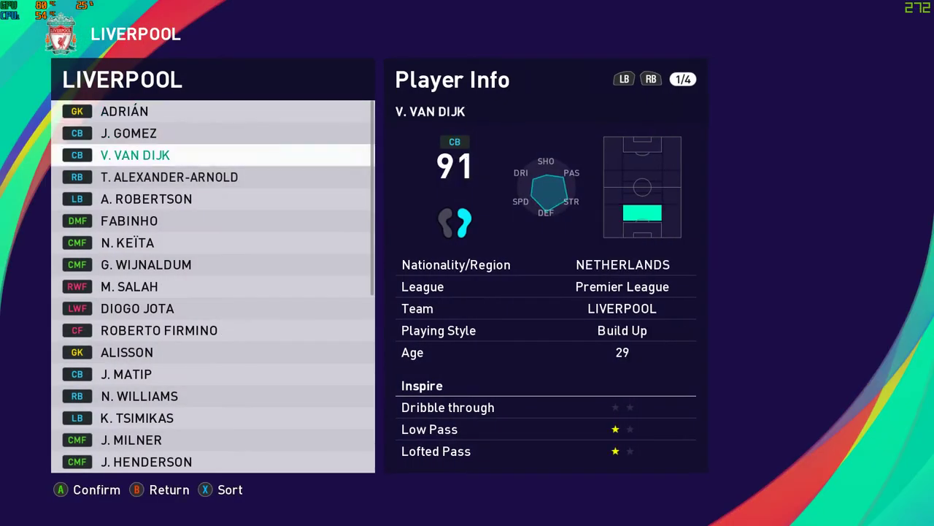
pyautogui.press('Down')
pyautogui.press('Down')
pyautogui.press('Down')
pyautogui.press('Down')
pyautogui.press('Down')
pyautogui.press('Down')
pyautogui.press('Down')
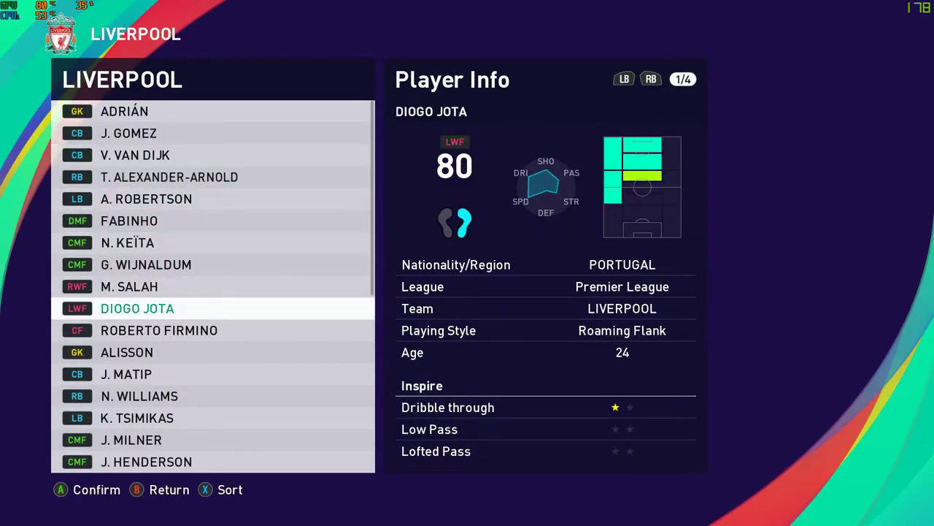
pyautogui.press('Down')
pyautogui.press('Down')
pyautogui.press('Down')
pyautogui.press('Down')
pyautogui.press('Down')
pyautogui.press('Down')
pyautogui.press('Down')
pyautogui.press('Down')
pyautogui.press('Down')
pyautogui.press('Down')
pyautogui.press('Down')
pyautogui.press('Down')
pyautogui.press('Down')
pyautogui.press('Down')
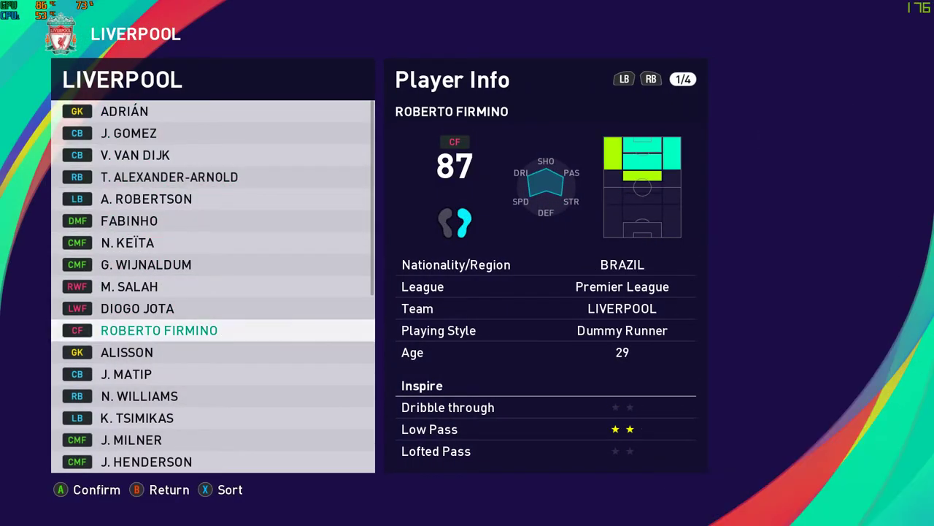
pyautogui.press('Down')
pyautogui.press('Down')
pyautogui.press('Down')
pyautogui.press('Down')
pyautogui.press('Down')
pyautogui.press('Down')
pyautogui.press('Down')
pyautogui.press('Down')
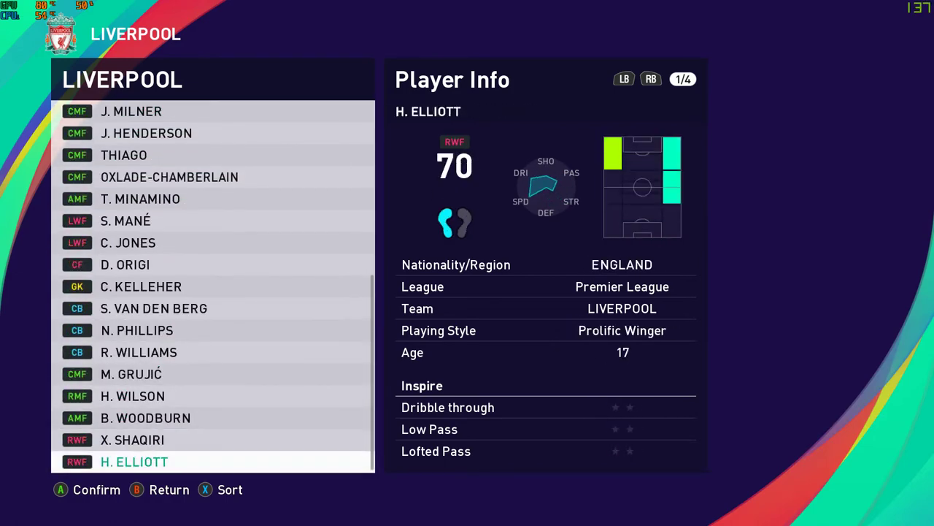
# Step: Return to the Premier League teams and open Chelsea's player list
pyautogui.press('Escape')
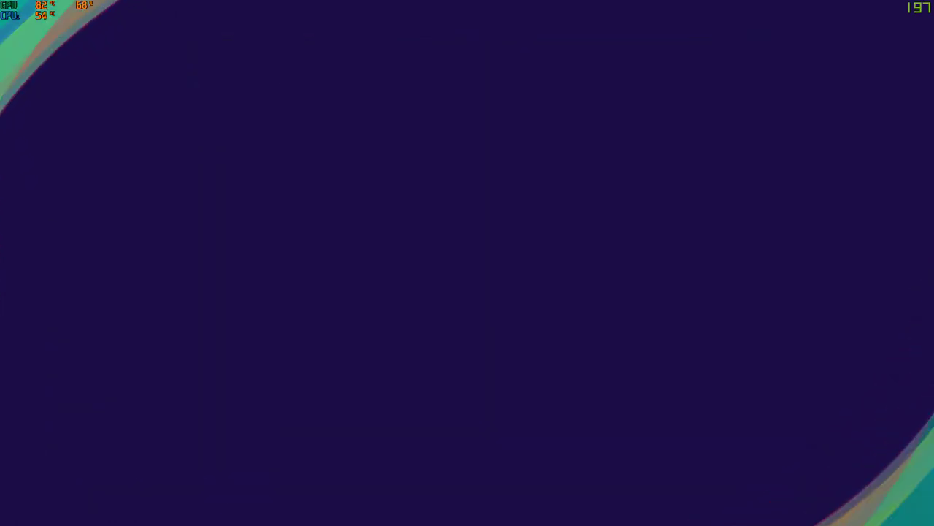
pyautogui.press('Up')
pyautogui.press('Up')
pyautogui.press('Up')
pyautogui.press('Up')
pyautogui.press('Up')
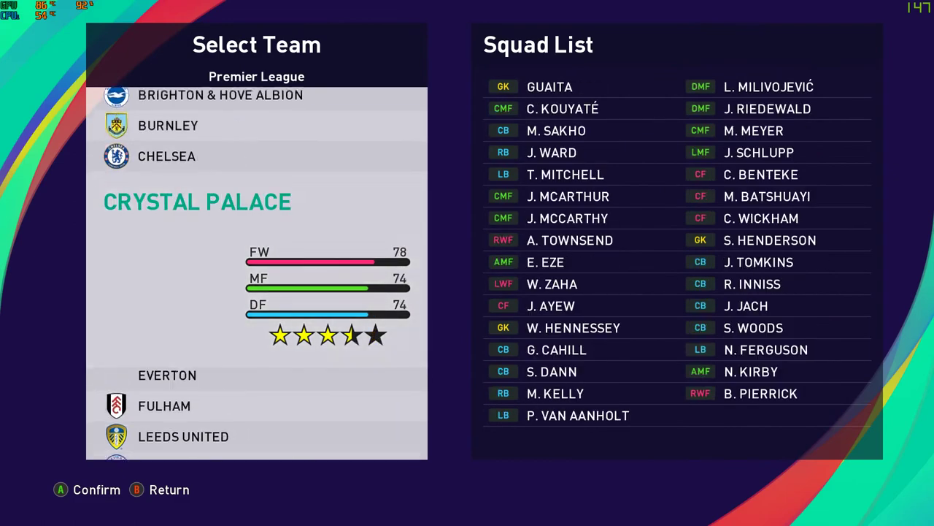
pyautogui.press('Return')
# Step: Examine the info, faces and kits of Chelsea's players across the whole squad list
pyautogui.press('Down')
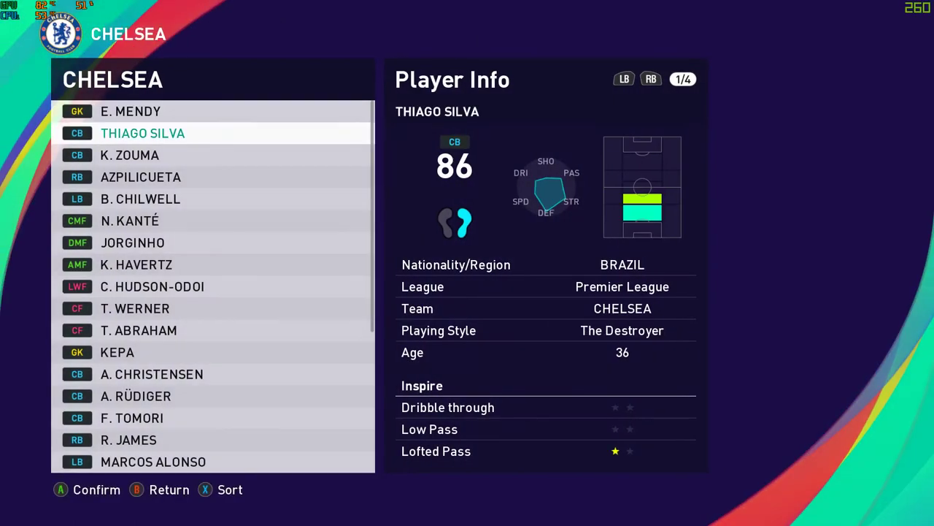
pyautogui.press('Down')
pyautogui.press('Down')
pyautogui.press('Up')
pyautogui.press('Up')
pyautogui.press('Up')
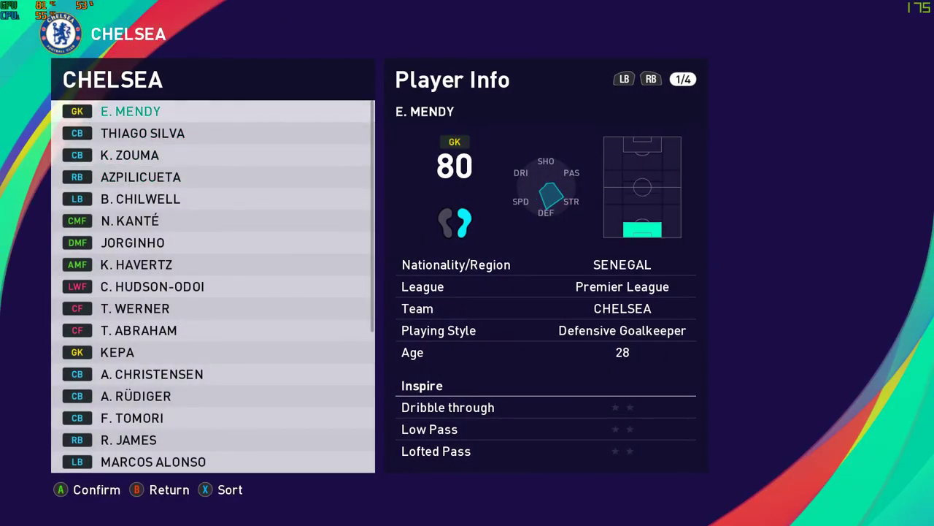
pyautogui.press('Down')
pyautogui.press('Down')
pyautogui.press('Down')
pyautogui.press('Down')
pyautogui.press('Down')
pyautogui.press('Down')
pyautogui.press('Down')
pyautogui.press('Down')
pyautogui.press('Down')
pyautogui.press('Down')
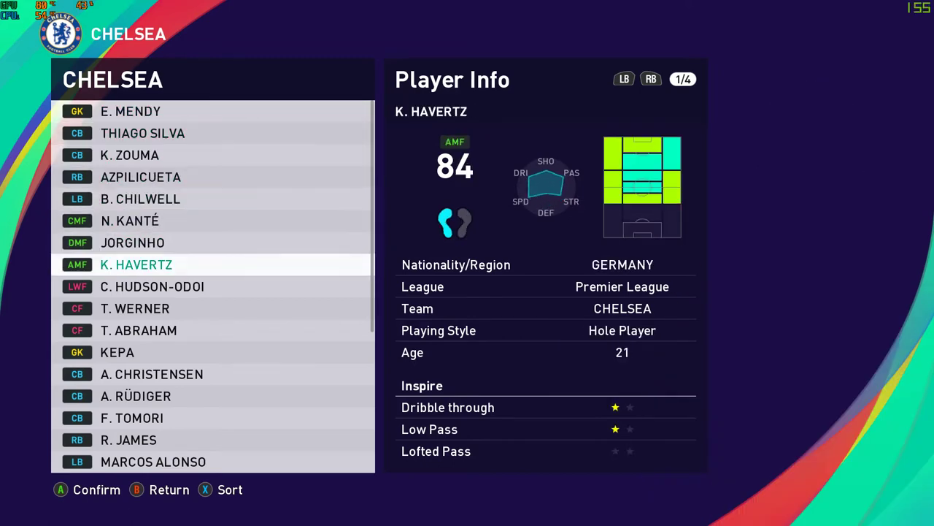
pyautogui.press('Up')
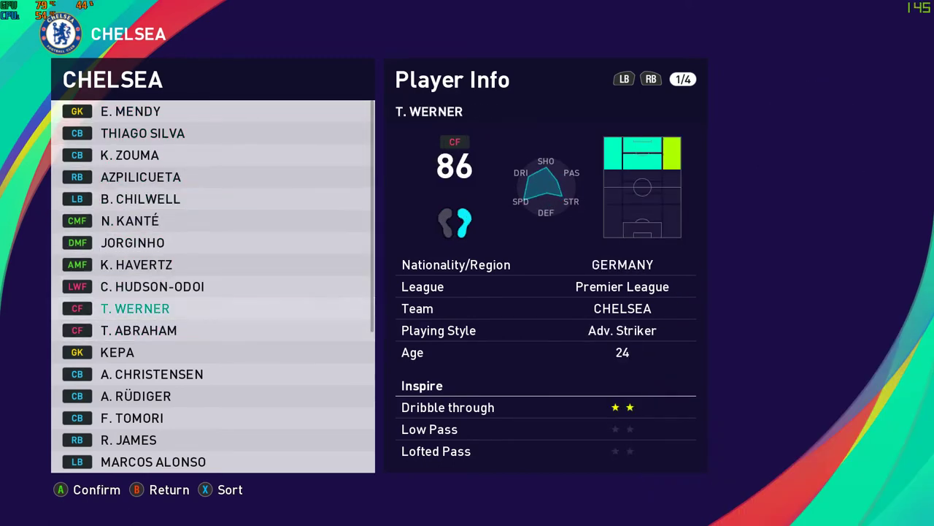
pyautogui.press('Up')
pyautogui.press('Up')
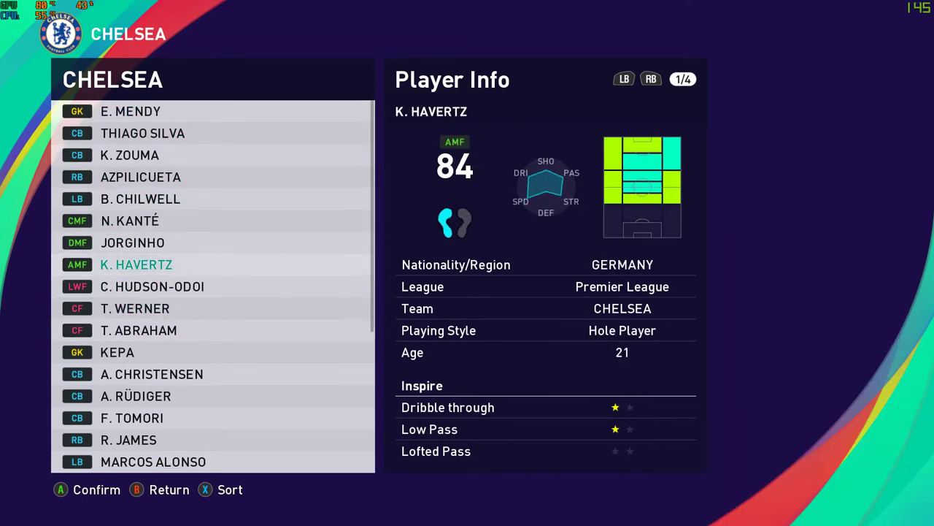
pyautogui.press('Down')
pyautogui.press('Down')
pyautogui.press('Down')
pyautogui.press('Down')
pyautogui.press('Down')
pyautogui.press('Down')
pyautogui.press('Down')
pyautogui.press('Down')
pyautogui.press('Down')
pyautogui.press('Down')
pyautogui.press('Down')
pyautogui.press('Down')
pyautogui.press('Down')
pyautogui.press('Down')
pyautogui.press('Down')
pyautogui.press('Down')
pyautogui.press('Down')
pyautogui.press('Down')
pyautogui.press('Down')
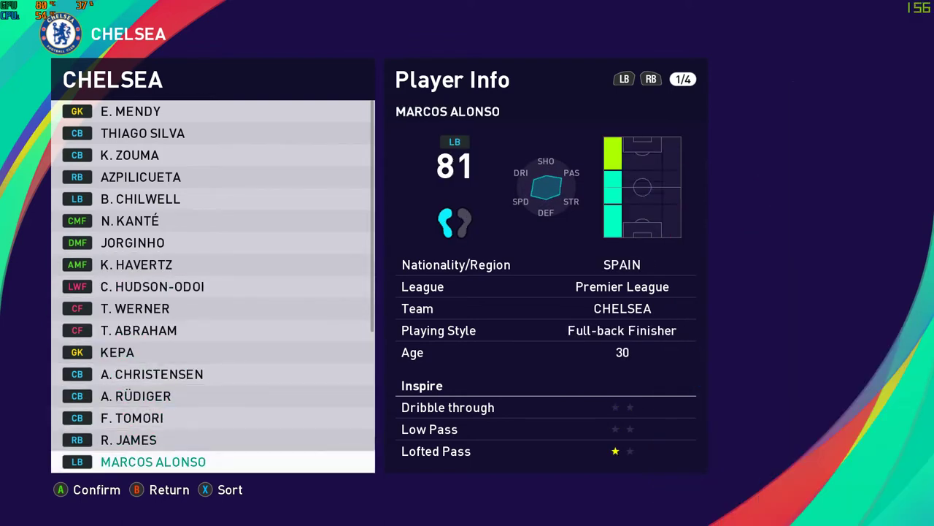
pyautogui.press('Up')
pyautogui.press('Up')
pyautogui.press('Up')
pyautogui.press('Up')
pyautogui.press('Up')
pyautogui.press('Up')
pyautogui.press('Up')
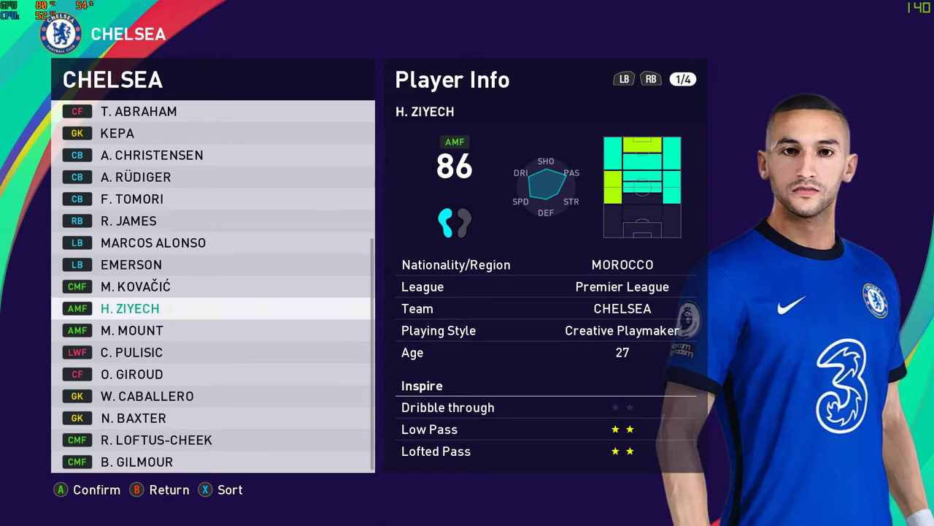
# Step: Leave Chelsea and the Premier League and browse the league list down to LaLiga Santander
pyautogui.press('Escape')
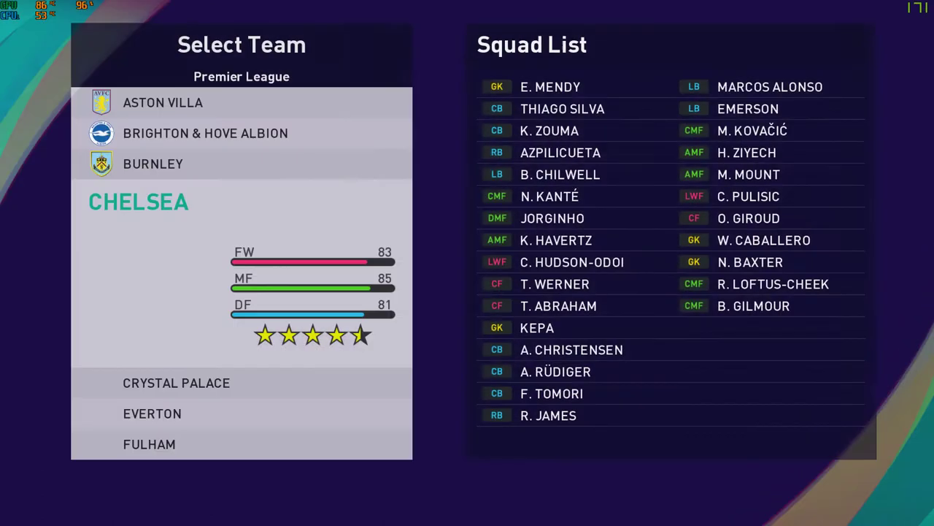
pyautogui.press('Escape')
pyautogui.press('Down')
pyautogui.press('Down')
pyautogui.press('Down')
pyautogui.press('Down')
pyautogui.press('Down')
pyautogui.press('Down')
pyautogui.press('Down')
pyautogui.press('Down')
pyautogui.press('Down')
pyautogui.press('Down')
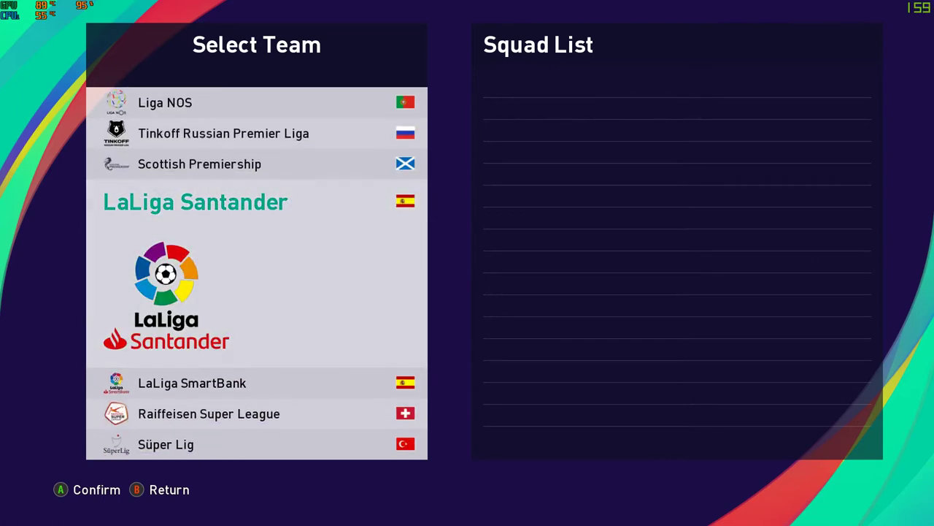
# Step: Open LaLiga Santander and browse its teams as far as FC Barcelona
pyautogui.press('Return')
pyautogui.press('Down')
pyautogui.press('Down')
pyautogui.press('Down')
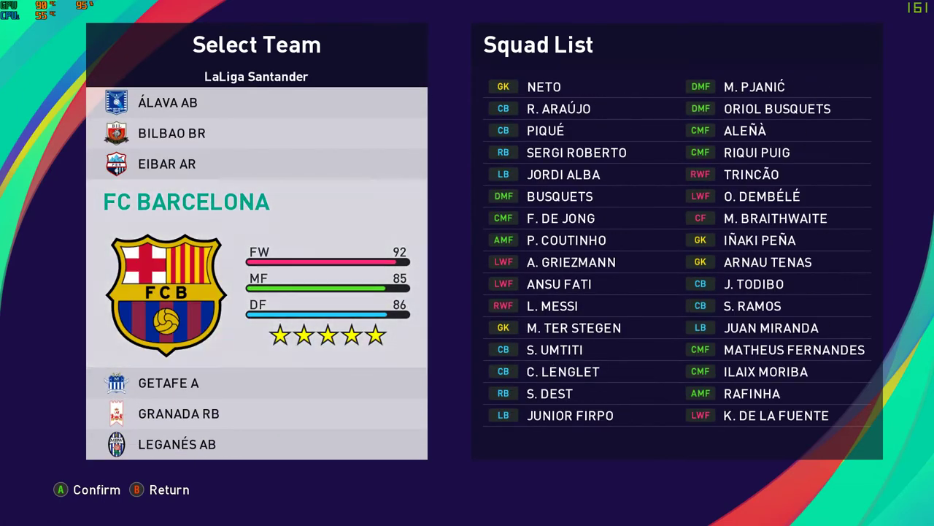
# Step: Leave LaLiga Santander, browse the neighbouring leagues and open the Scottish Premiership teams
pyautogui.press('Escape')
pyautogui.press('Up')
pyautogui.press('Up')
pyautogui.press('Up')
pyautogui.press('Up')
pyautogui.press('Up')
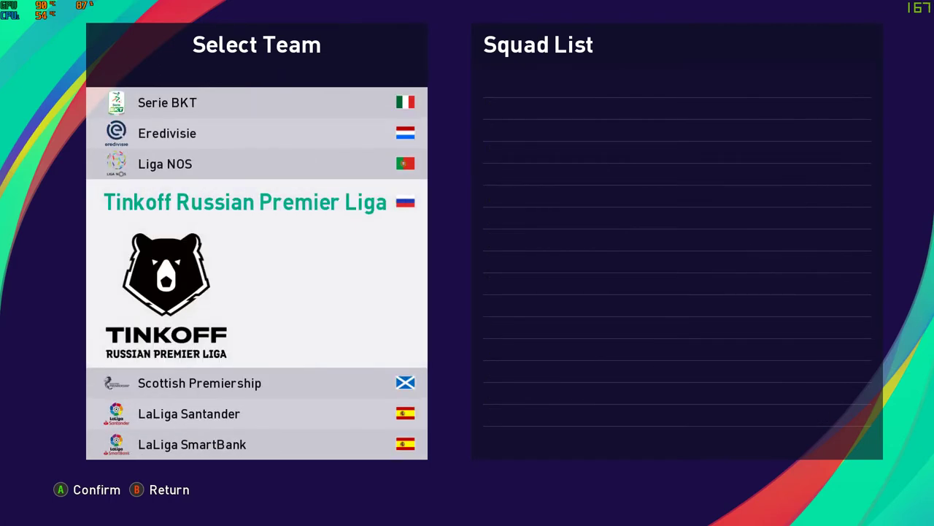
pyautogui.press('Down')
pyautogui.press('Down')
pyautogui.press('Down')
pyautogui.press('Down')
pyautogui.press('Return')
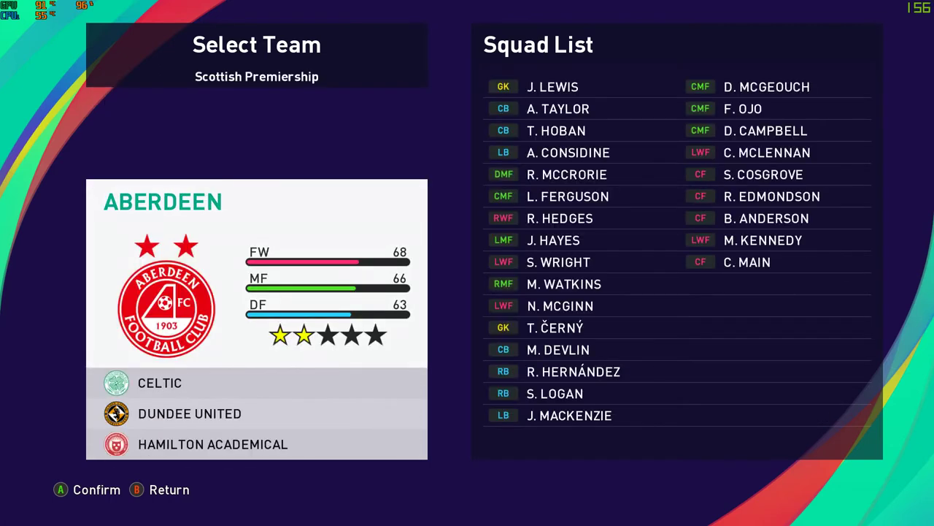
# Step: Return to LaLiga Santander and browse its team names, badges and squads as far as Llobregat AB
pyautogui.press('Escape')
pyautogui.press('Down')
pyautogui.press('Return')
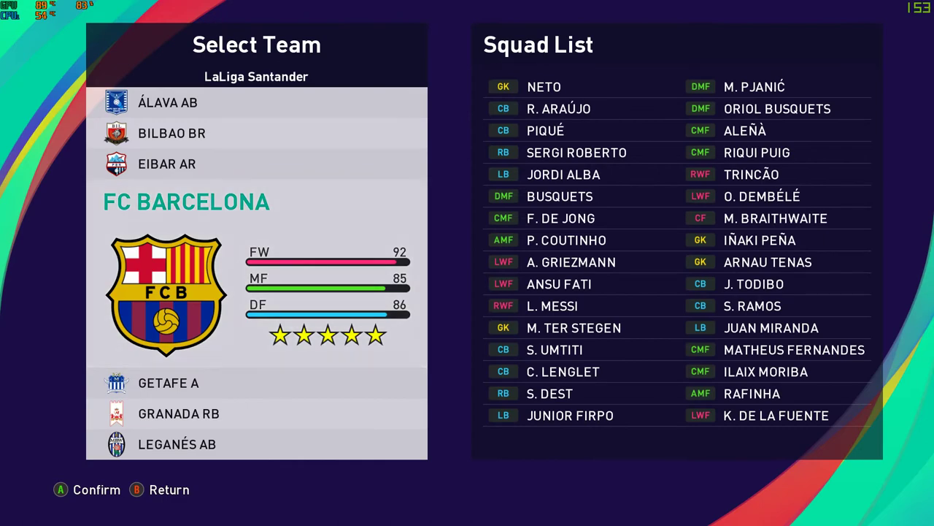
pyautogui.press('Up')
pyautogui.press('Up')
pyautogui.press('Up')
pyautogui.press('Down')
pyautogui.press('Down')
pyautogui.press('Down')
pyautogui.press('Down')
pyautogui.press('Down')
pyautogui.press('Down')
pyautogui.press('Down')
pyautogui.press('Down')
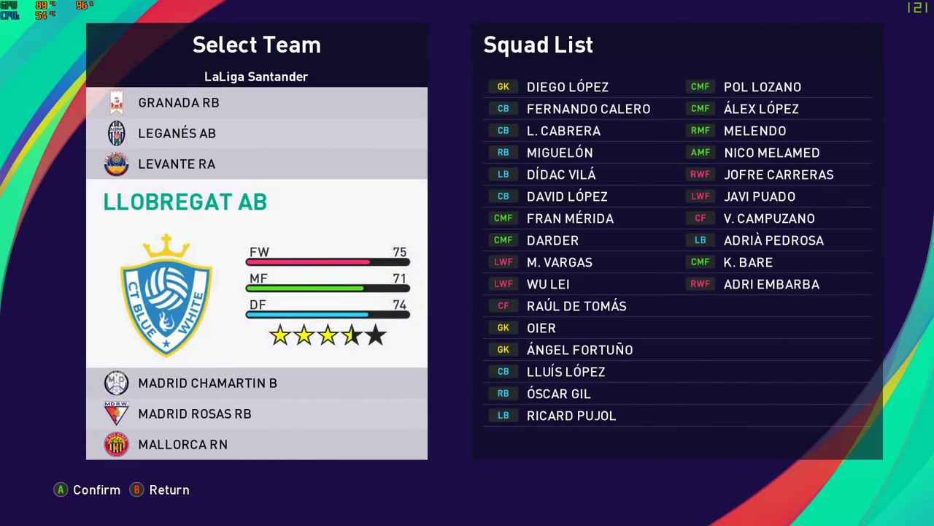
# Step: Restart player editing, browse the Premier League teams and open Manchester United's player list
pyautogui.press('Escape')
pyautogui.press('Escape')
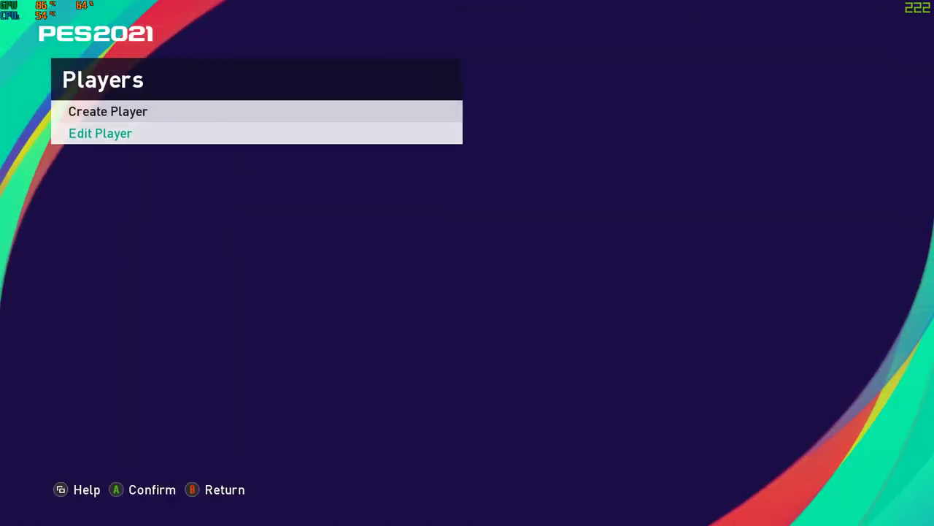
pyautogui.press('Return')
pyautogui.press('Down')
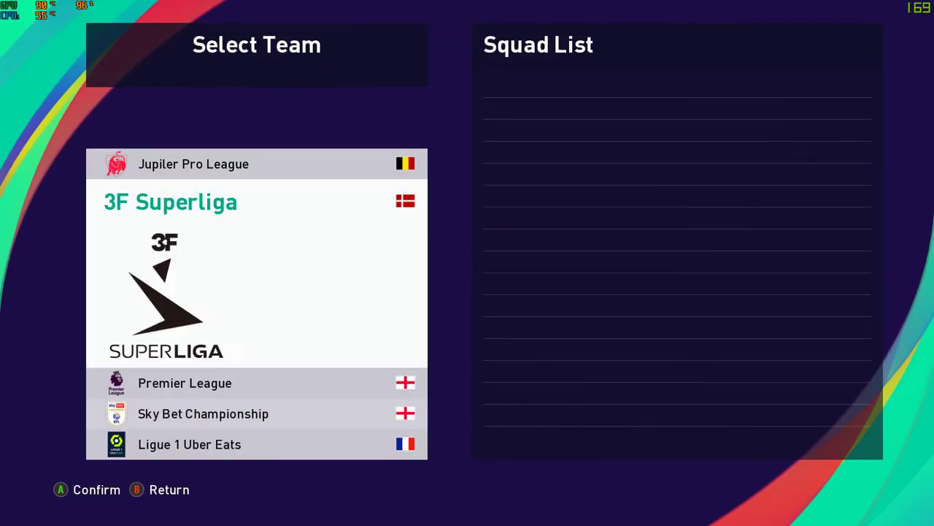
pyautogui.press('Down')
pyautogui.press('Return')
pyautogui.press('Down')
pyautogui.press('Down')
pyautogui.press('Down')
pyautogui.press('Down')
pyautogui.press('Down')
pyautogui.press('Down')
pyautogui.press('Down')
pyautogui.press('Down')
pyautogui.press('Down')
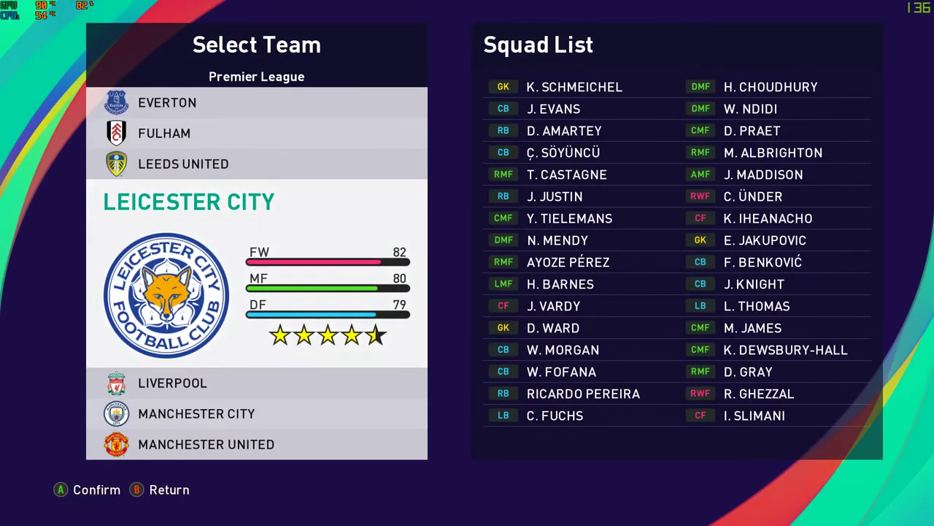
pyautogui.press('Down')
pyautogui.press('Down')
pyautogui.press('Down')
pyautogui.press('Return')
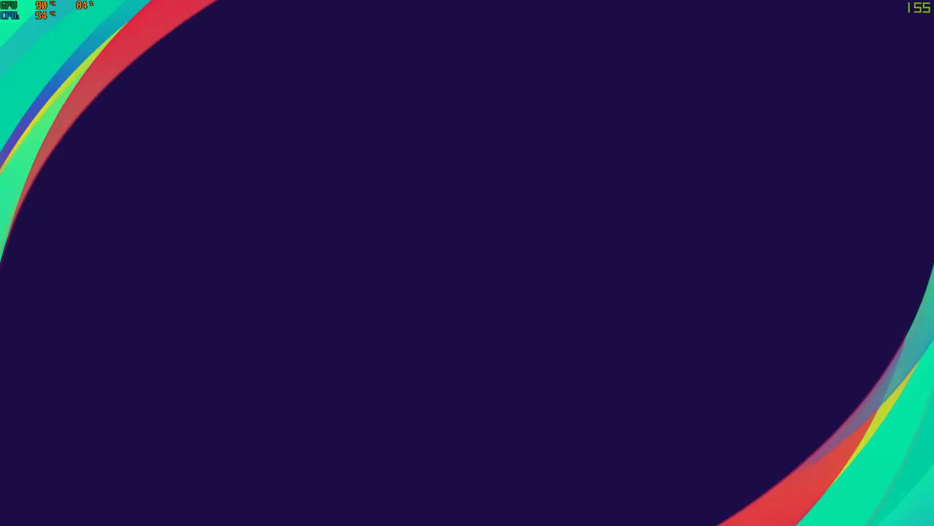
# Step: Examine the info, faces and kits of Manchester United's players down the squad list and back up to D. van de Beek
pyautogui.press('Down')
pyautogui.press('Down')
pyautogui.press('Down')
pyautogui.press('Down')
pyautogui.press('Down')
pyautogui.press('Down')
pyautogui.press('Down')
pyautogui.press('Down')
pyautogui.press('Down')
pyautogui.press('Down')
pyautogui.press('Down')
pyautogui.press('Down')
pyautogui.press('Down')
pyautogui.press('Down')
pyautogui.press('Down')
pyautogui.press('Down')
pyautogui.press('Down')
pyautogui.press('Down')
pyautogui.press('Down')
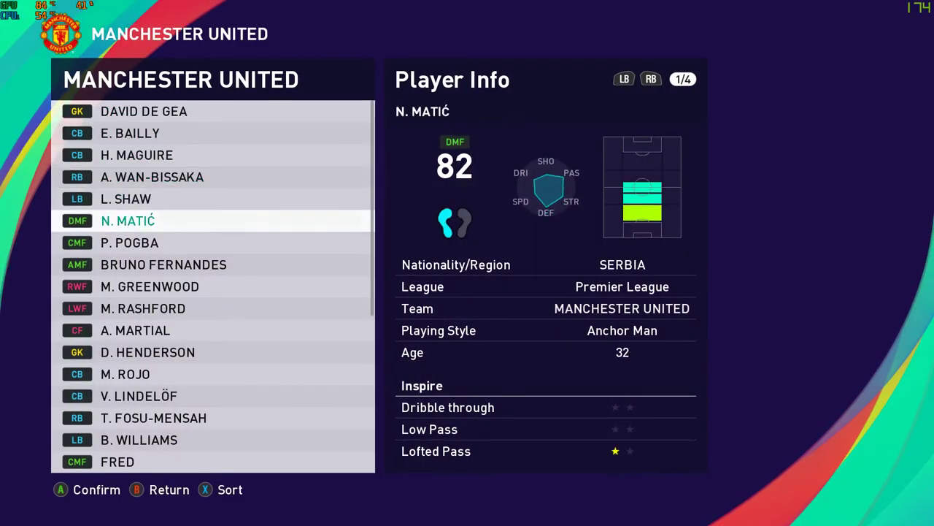
pyautogui.press('Down')
pyautogui.press('Down')
pyautogui.press('Down')
pyautogui.press('Down')
pyautogui.press('Down')
pyautogui.press('Down')
pyautogui.press('Down')
pyautogui.press('Down')
pyautogui.press('Down')
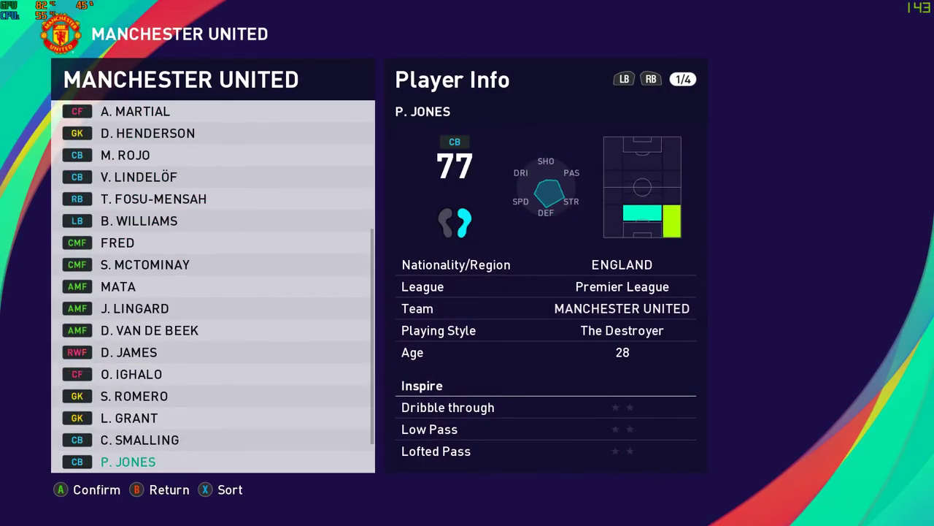
pyautogui.press('Up')
pyautogui.press('Up')
pyautogui.press('Up')
pyautogui.press('Up')
pyautogui.press('Up')
pyautogui.press('Up')
pyautogui.press('Up')
pyautogui.press('Up')
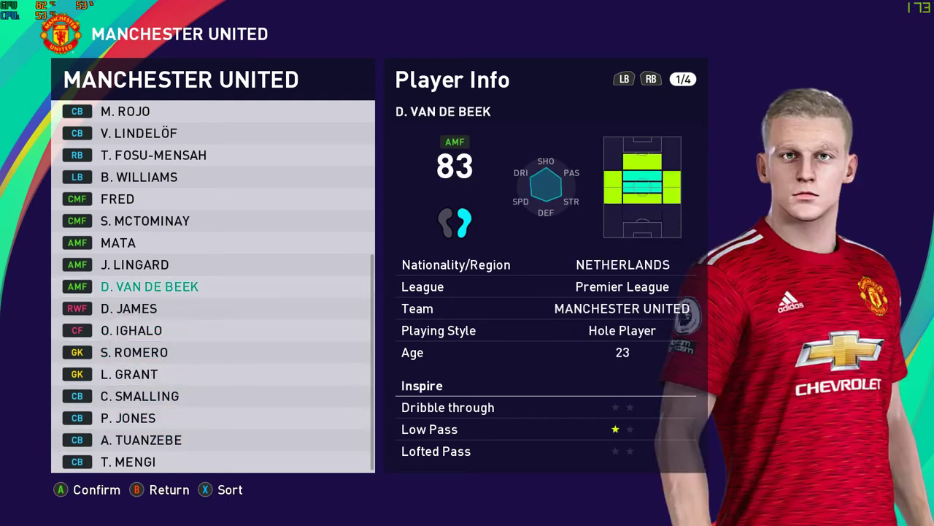
# Step: Leave the Manchester United squad and the Edit mode, returning to the game's main Settings section
pyautogui.press('Escape')
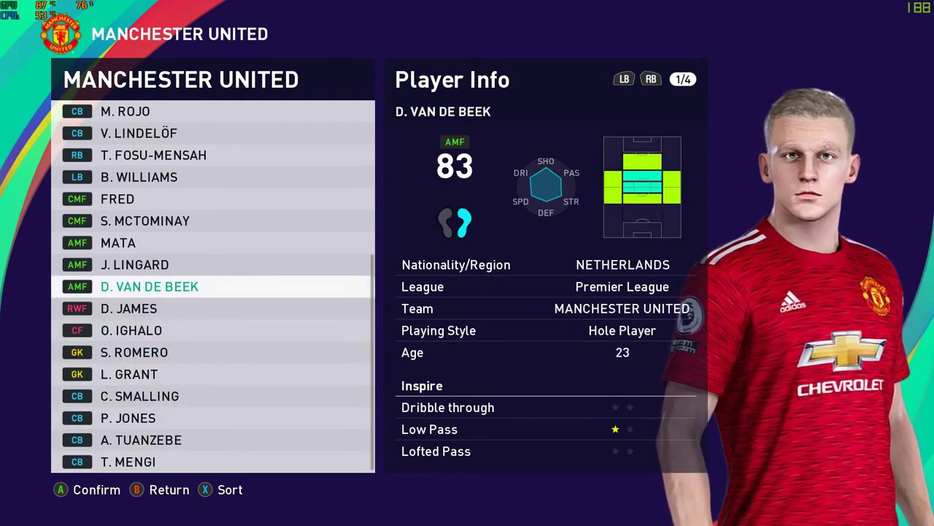
pyautogui.press('Escape')
pyautogui.press('Escape')
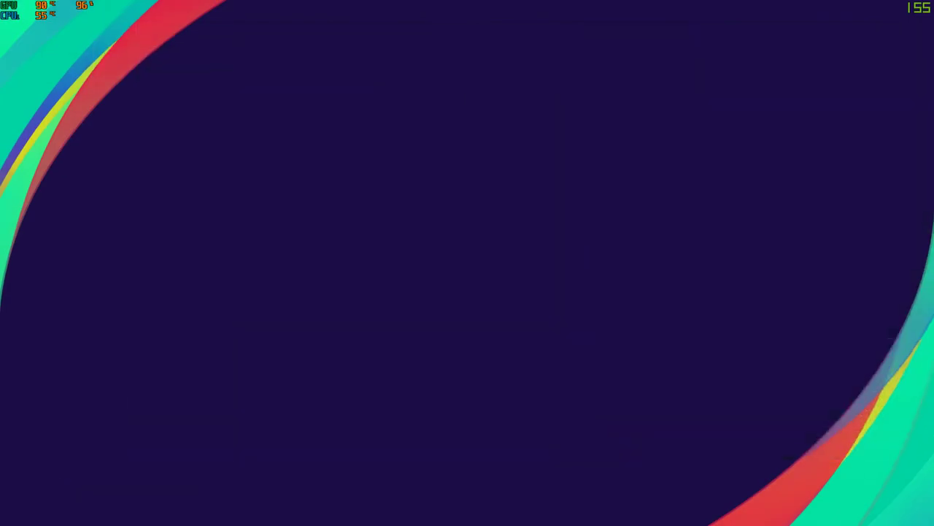
pyautogui.press('Escape')
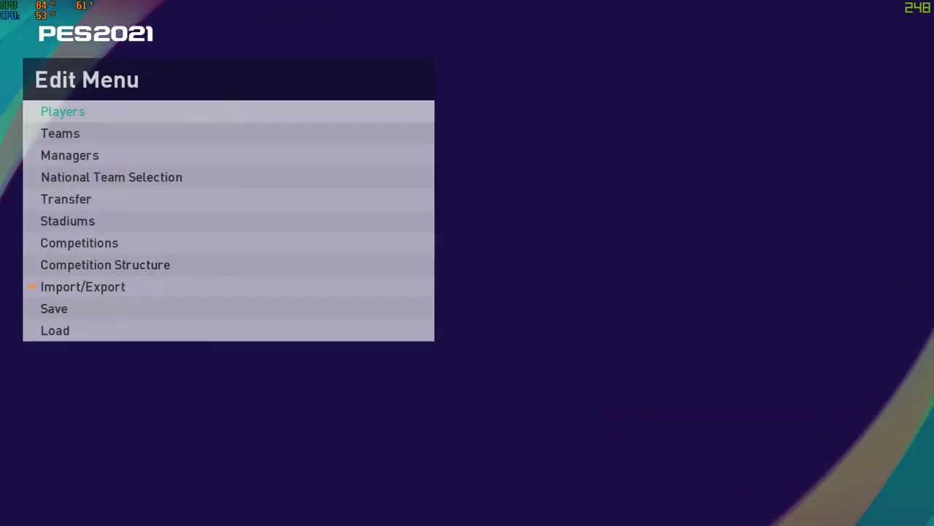
pyautogui.press('Escape')
pyautogui.press('Right')
pyautogui.press('Return')
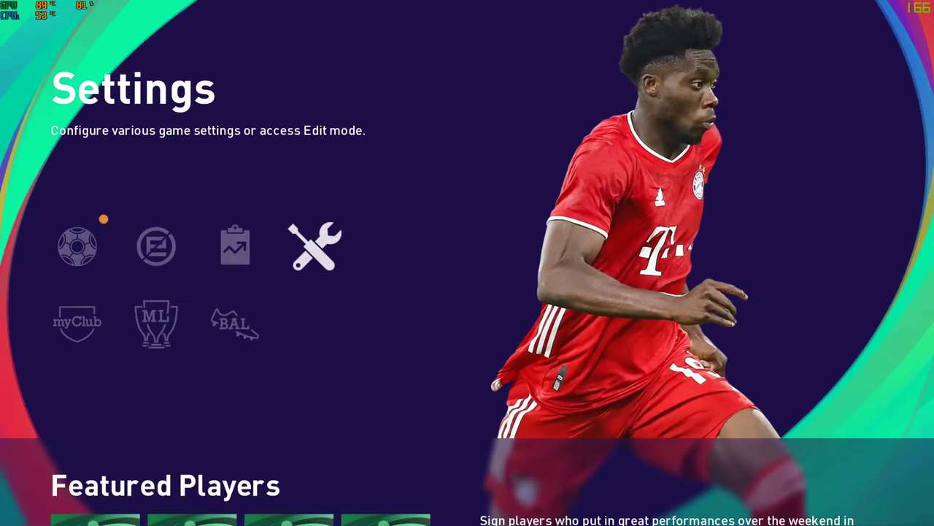
# Step: Exit the game from its Settings section and confirm, returning to the desktop
pyautogui.press('Return')
pyautogui.press('Down')
pyautogui.press('Down')
pyautogui.press('Down')
pyautogui.press('Down')
pyautogui.press('Down')
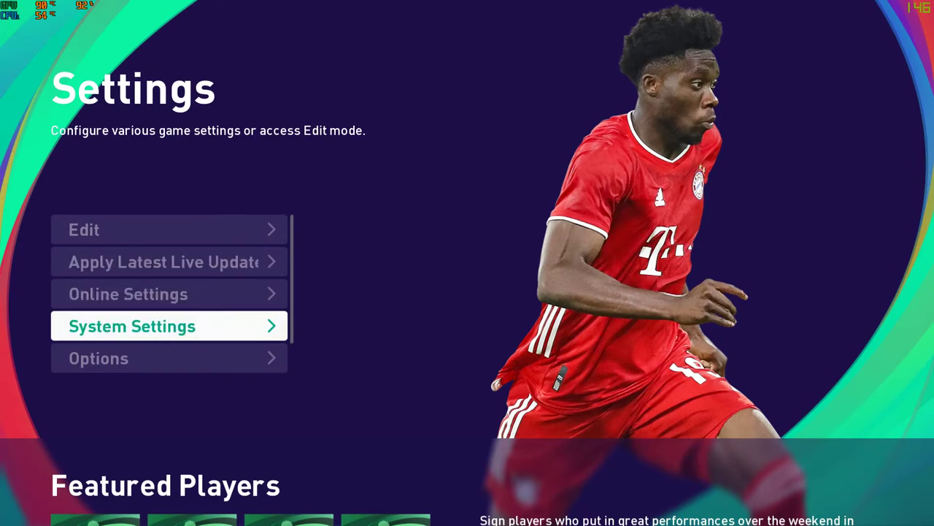
pyautogui.press('Return')
pyautogui.press('Right')
pyautogui.press('Return')
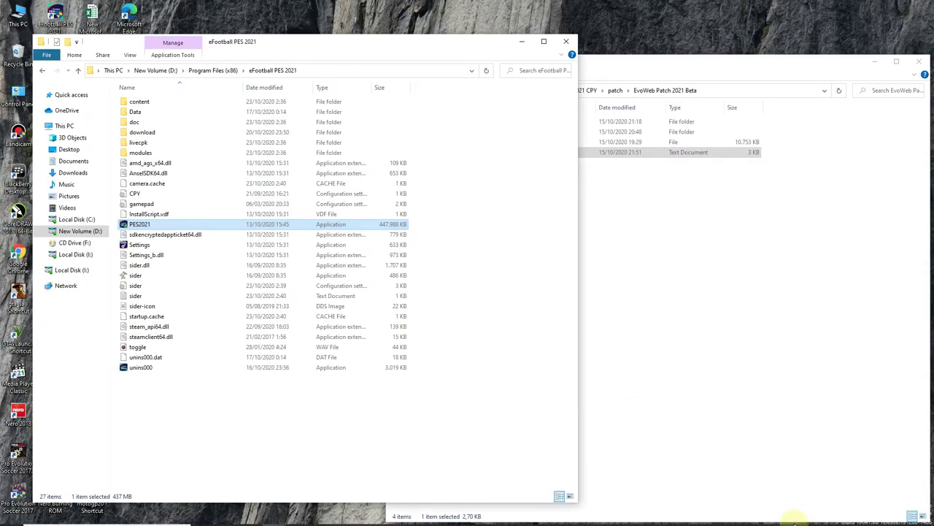
# Step: Switch to the EvoWeb Patch 2021 Beta window, go up to the patch folder and copy its EDIT00000000 file
pyautogui.click(812, 518)
pyautogui.click(812, 509)
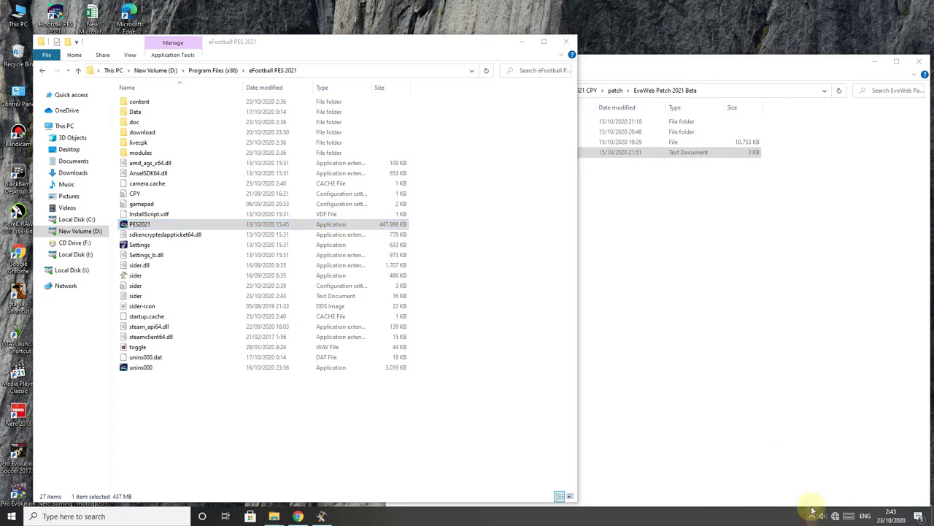
pyautogui.click(726, 227)
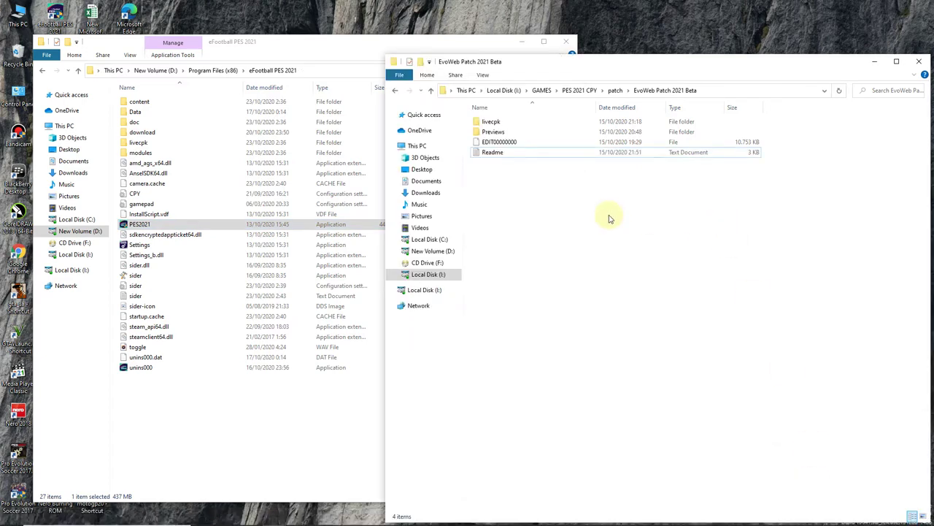
pyautogui.click(615, 91)
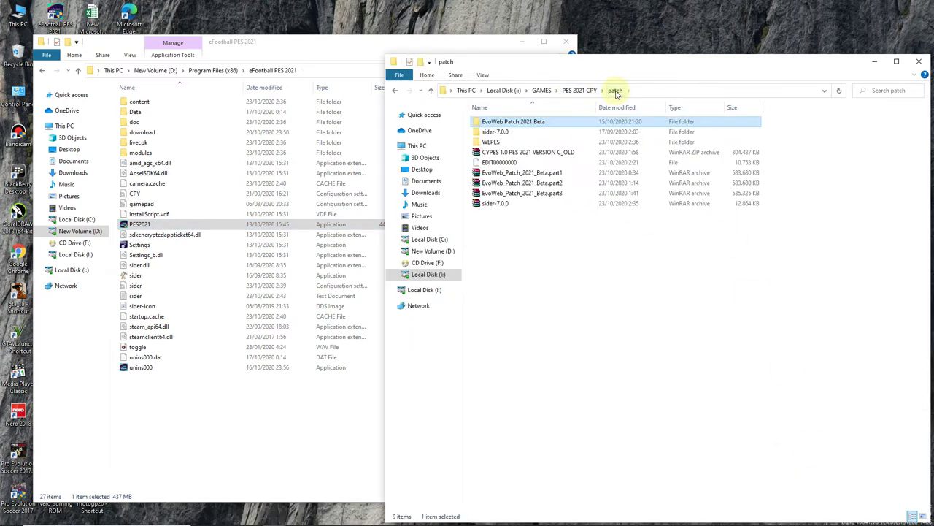
pyautogui.click(499, 161)
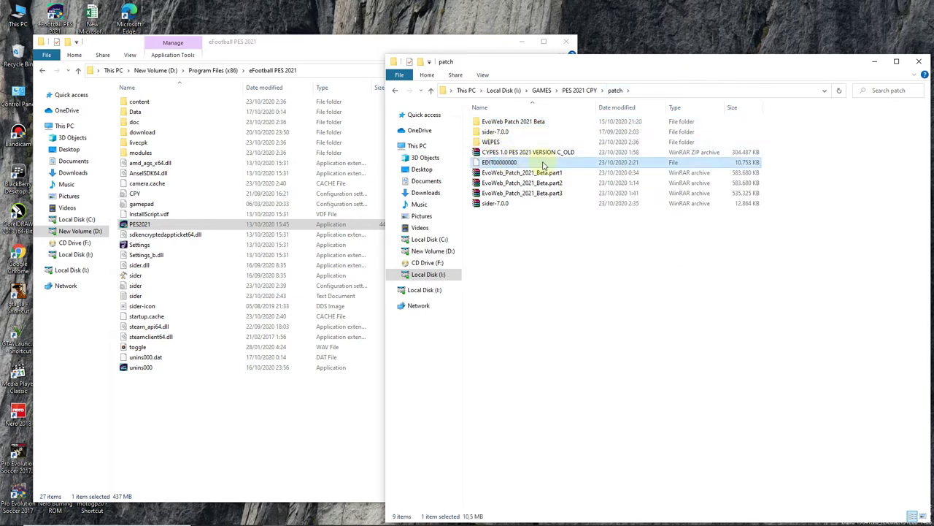
pyautogui.rightClick(518, 161)
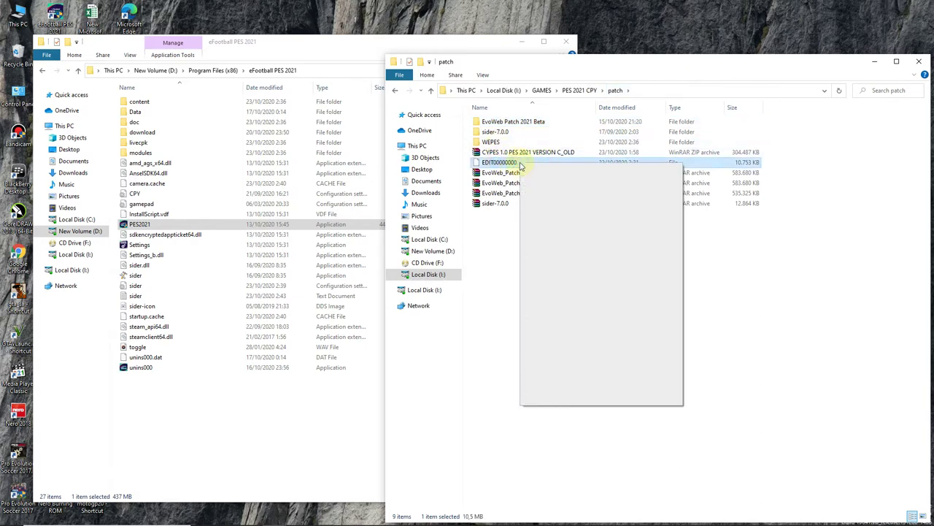
pyautogui.click(566, 349)
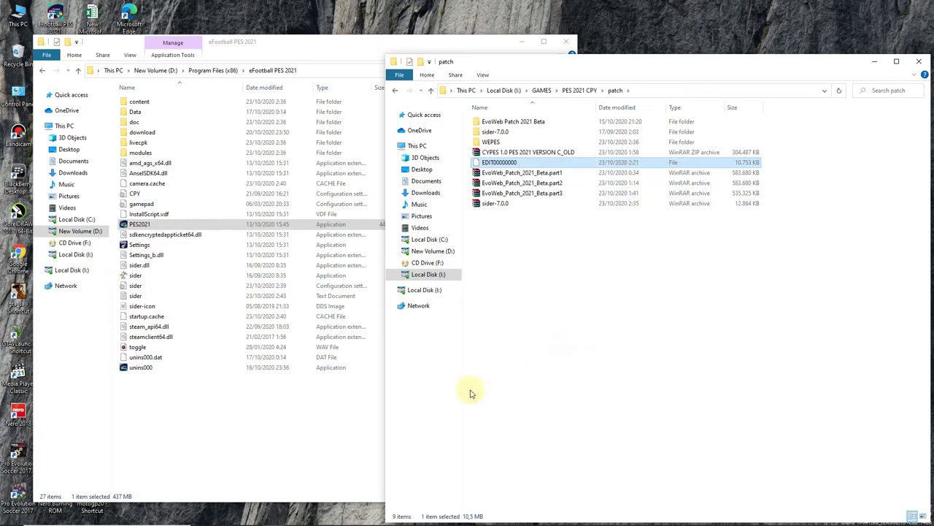
# Step: Open the game's save folder inside the numbered profile folder under Documents, KONAMI, eFootball PES 2021 SEASON UPDATE
pyautogui.moveTo(273, 517)
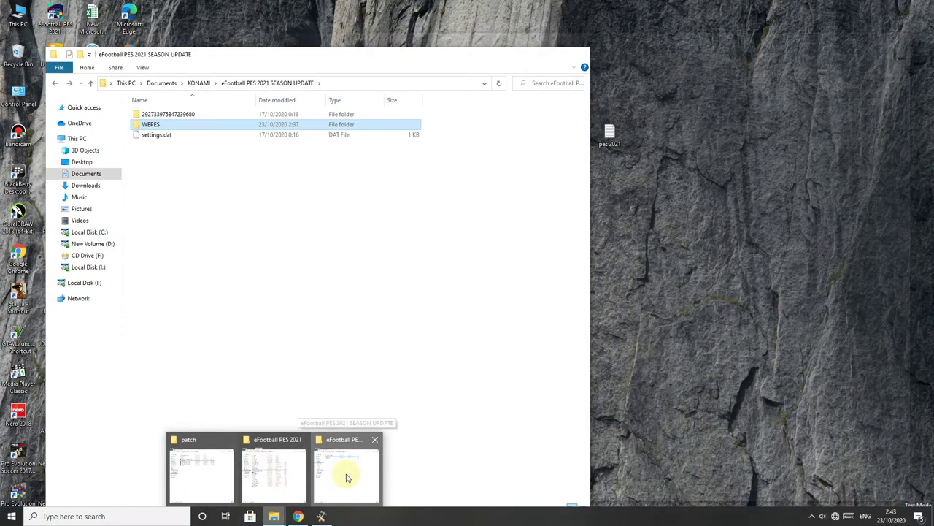
pyautogui.click(348, 477)
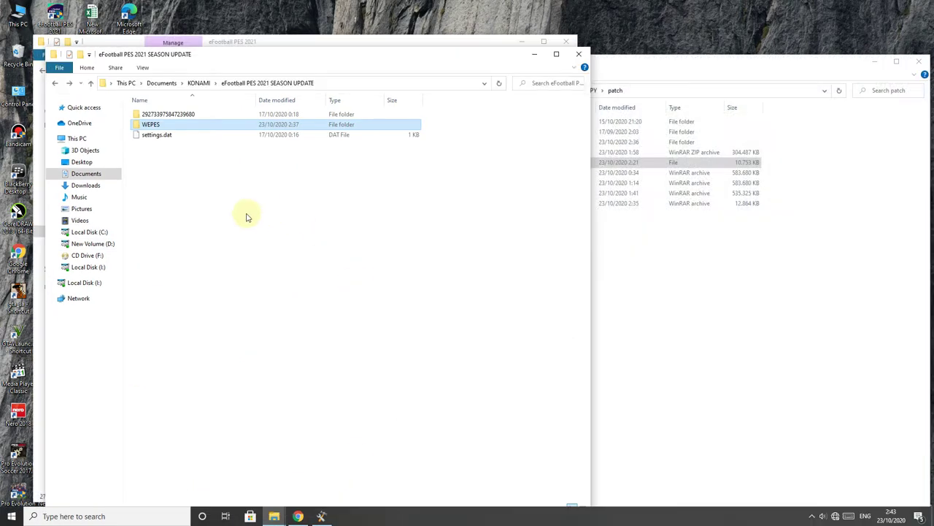
pyautogui.click(194, 83)
pyautogui.click(167, 82)
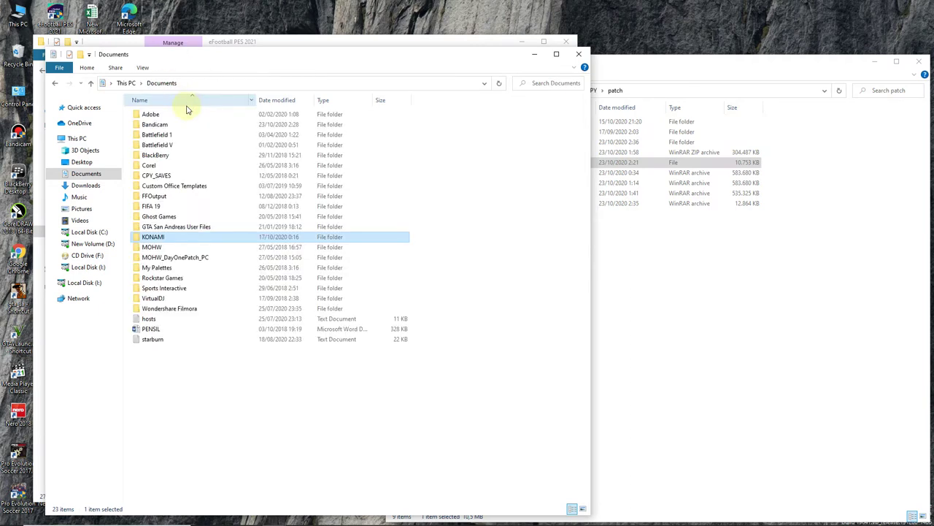
pyautogui.doubleClick(179, 242)
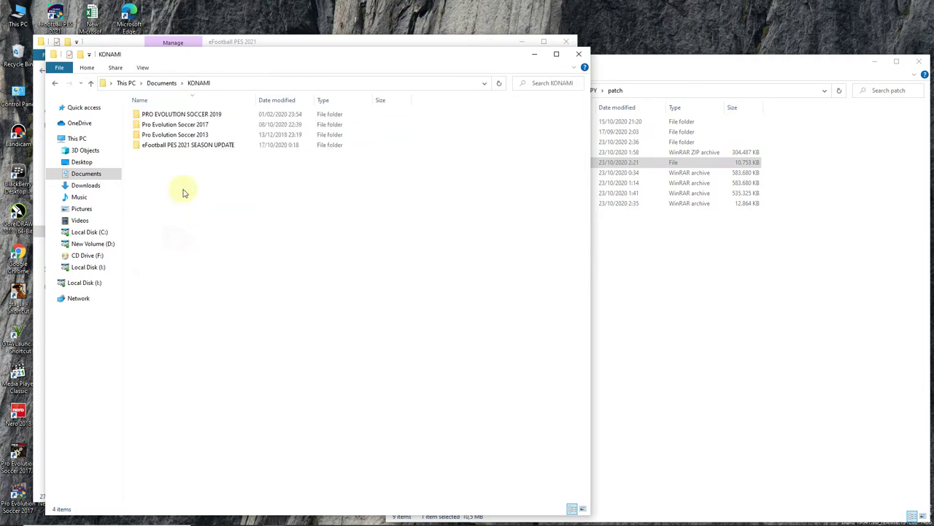
pyautogui.doubleClick(183, 144)
pyautogui.click(182, 115)
pyautogui.doubleClick(183, 116)
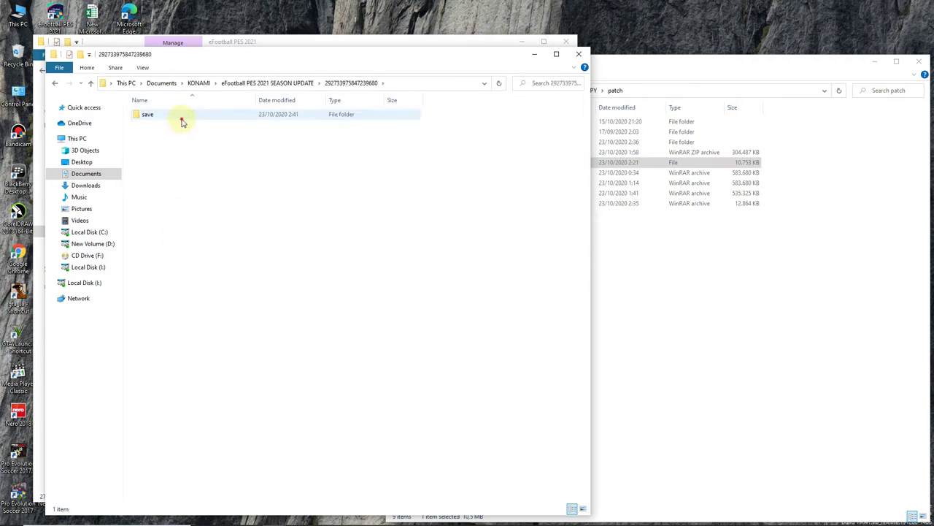
pyautogui.doubleClick(184, 117)
# Step: Paste EDIT00000000 into the save folder using Explorer's copy, replace the existing file and minimize the window
pyautogui.rightClick(243, 222)
pyautogui.click(256, 287)
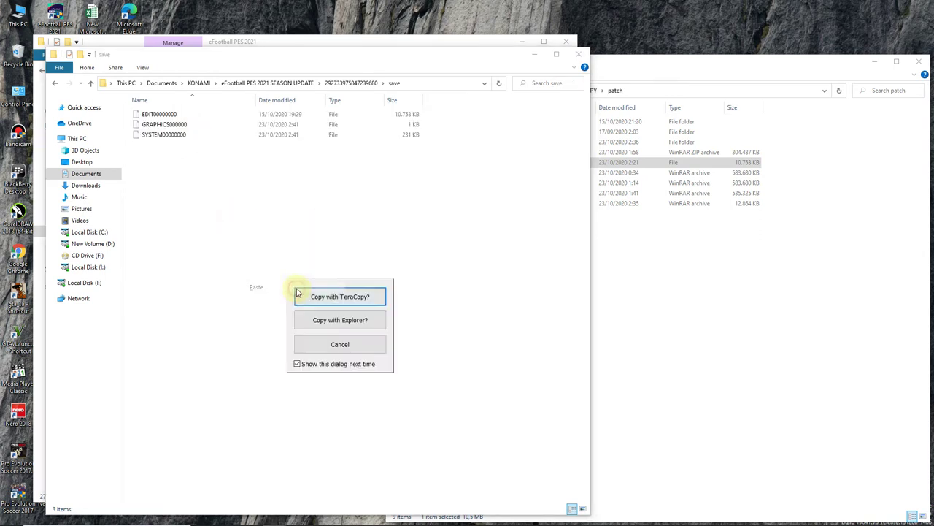
pyautogui.click(324, 321)
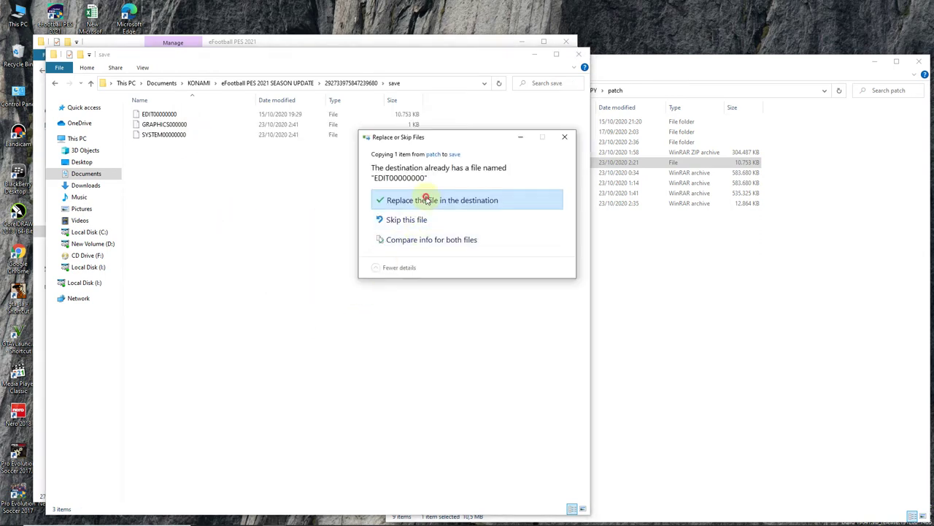
pyautogui.click(409, 200)
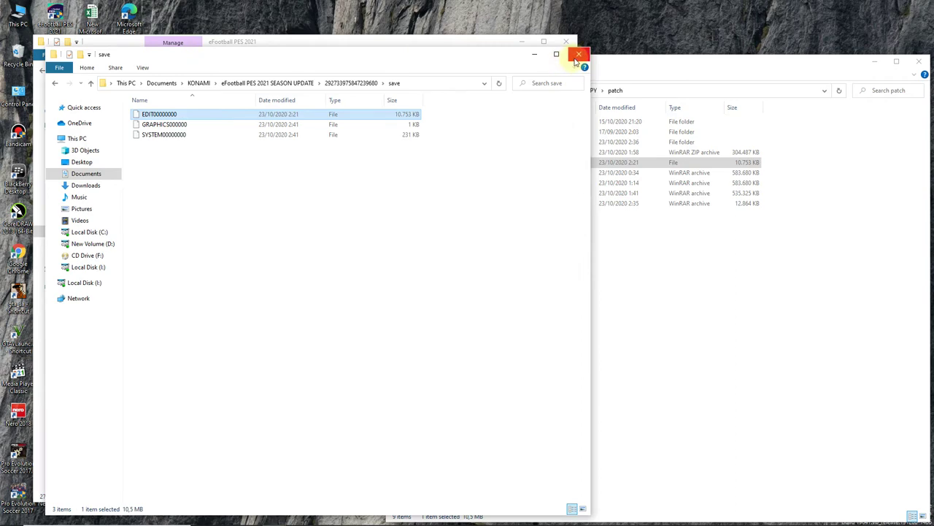
pyautogui.click(538, 54)
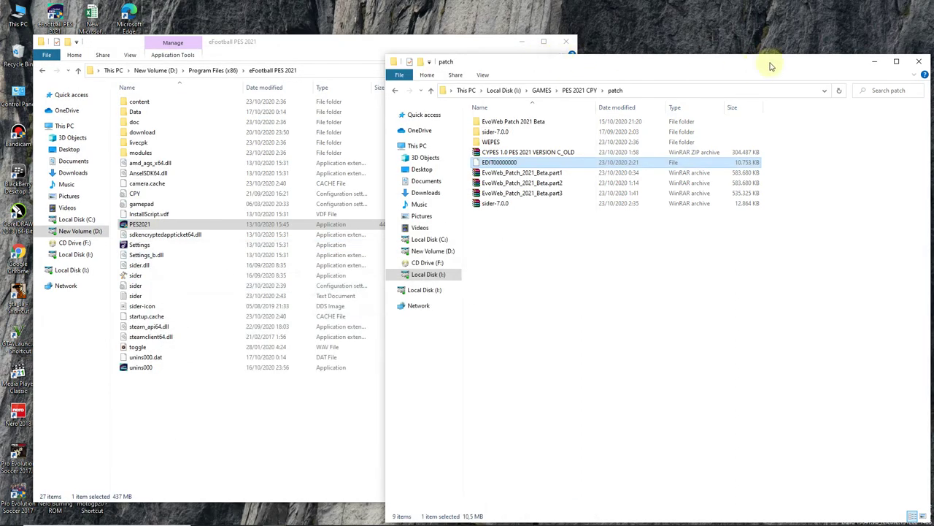
# Step: Minimize the patch folder and run PES2021 as administrator from the eFootball PES 2021 folder
pyautogui.click(872, 63)
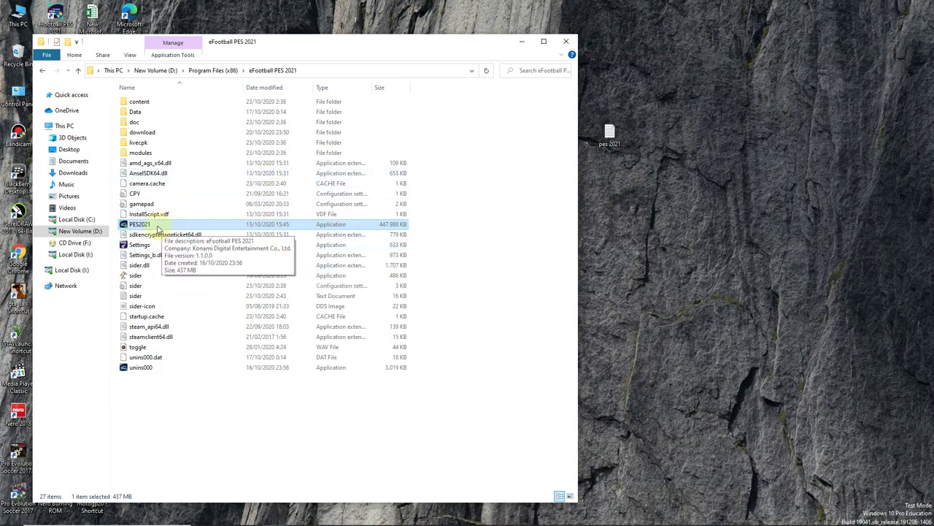
pyautogui.doubleClick(150, 224)
pyautogui.rightClick(150, 222)
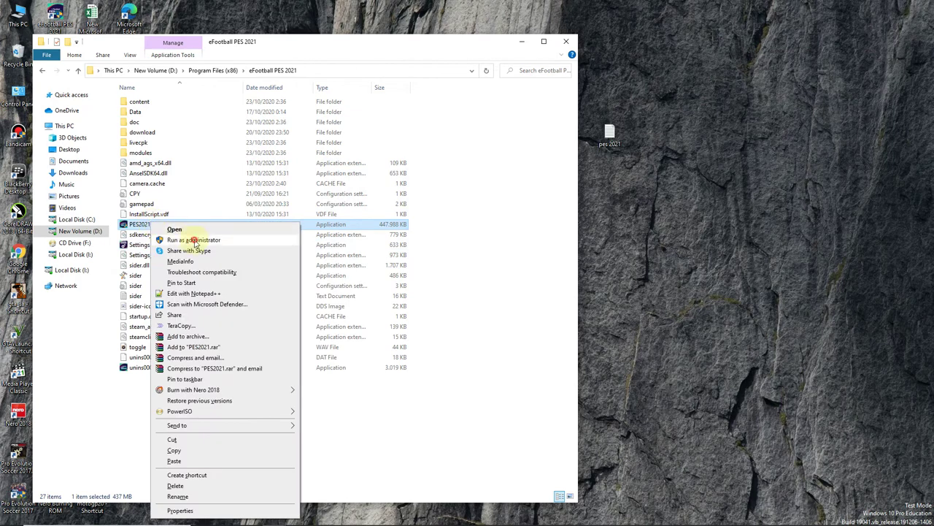
pyautogui.click(183, 241)
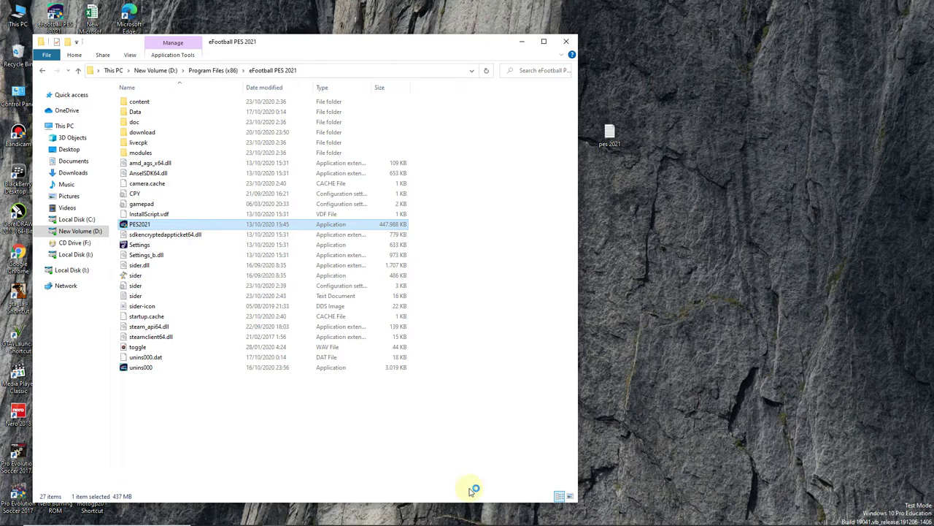
pyautogui.moveTo(495, 519)
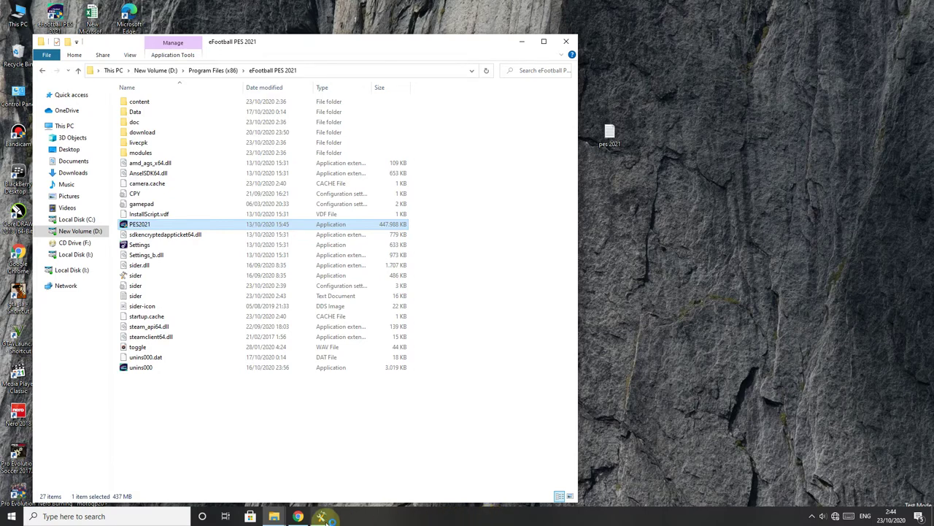